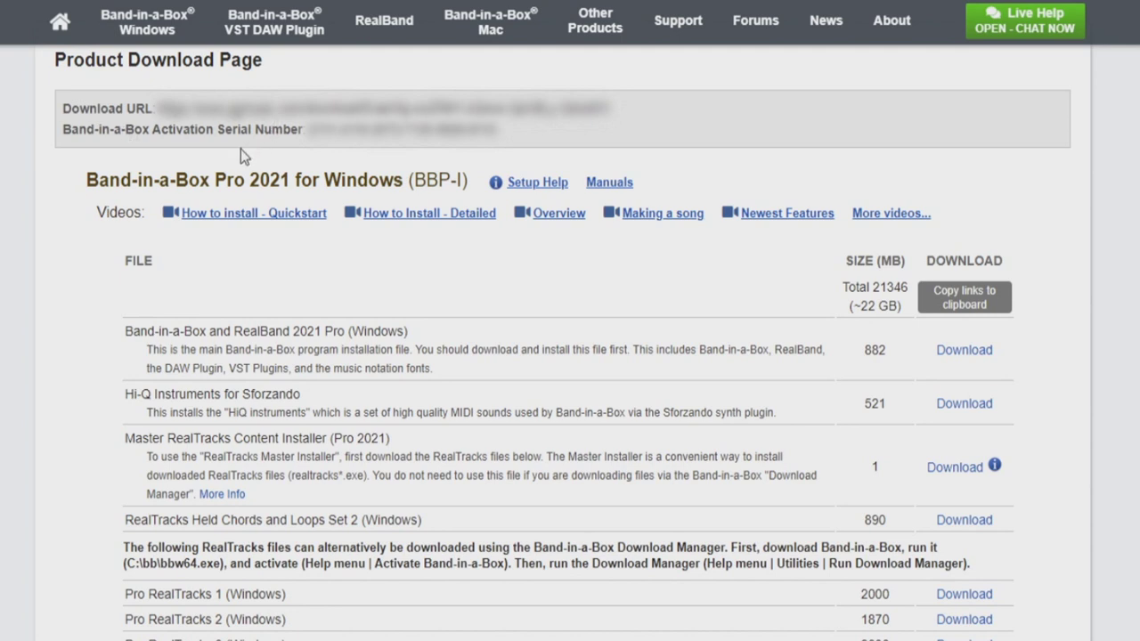
Step: Review the Band-in-a-Box Pro 2021 for Windows package and its total download size on the product download page
drag(86, 180, 403, 171)
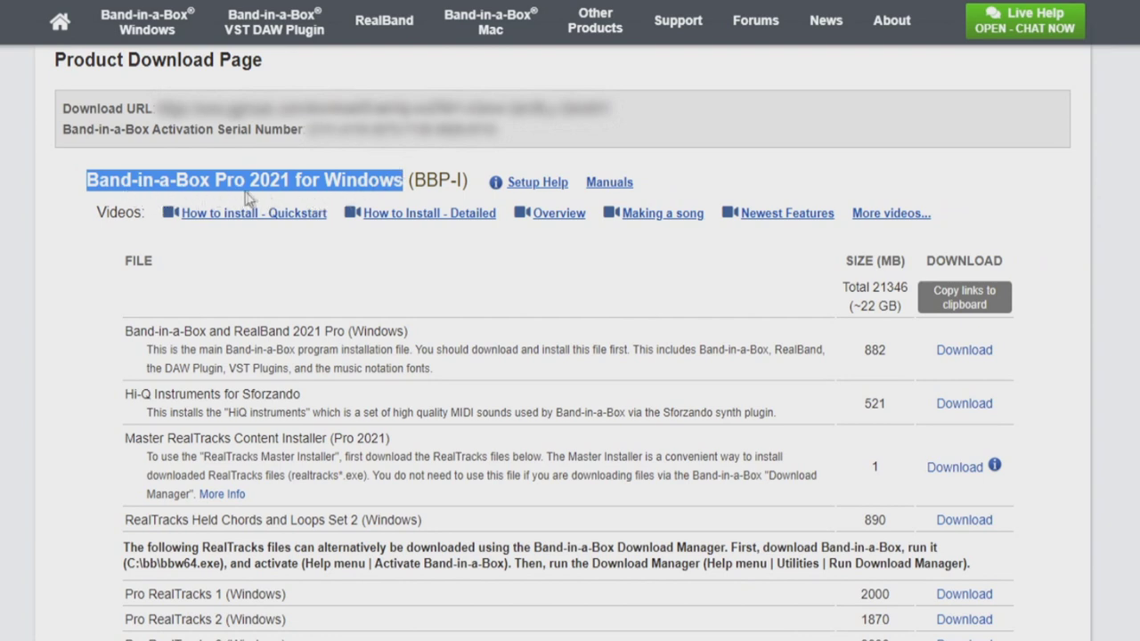
click(300, 260)
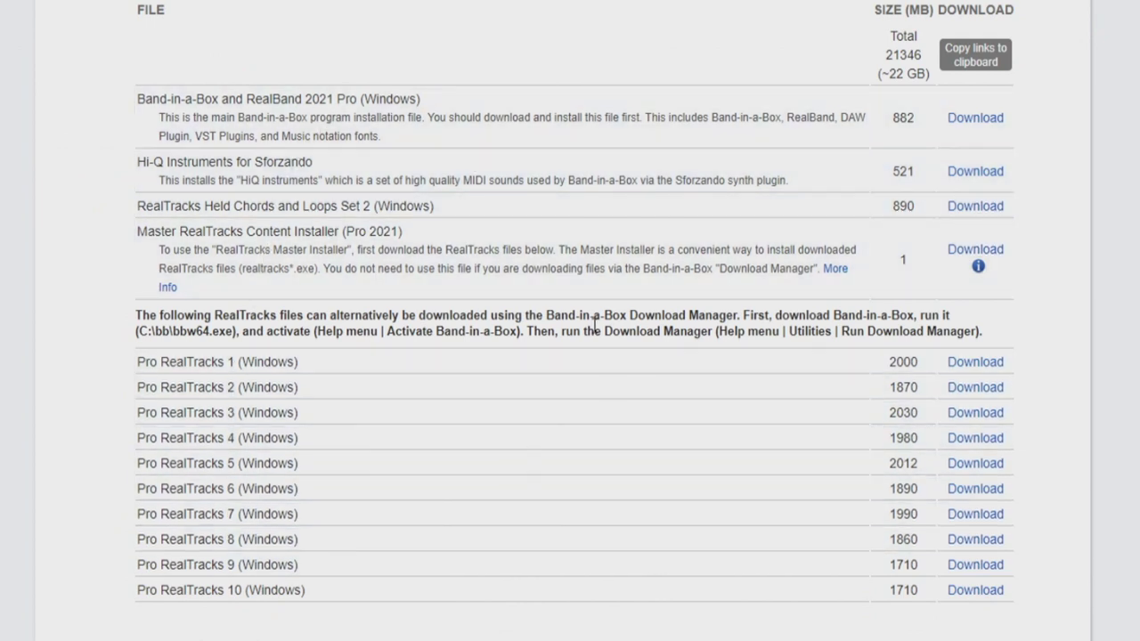
drag(889, 73, 923, 75)
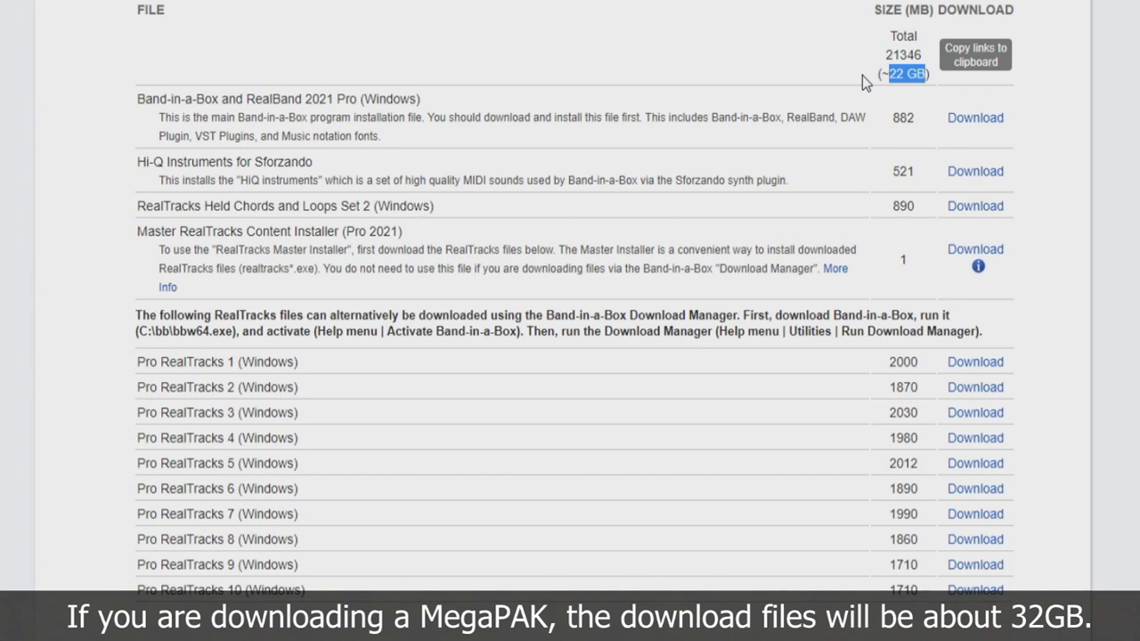
click(862, 75)
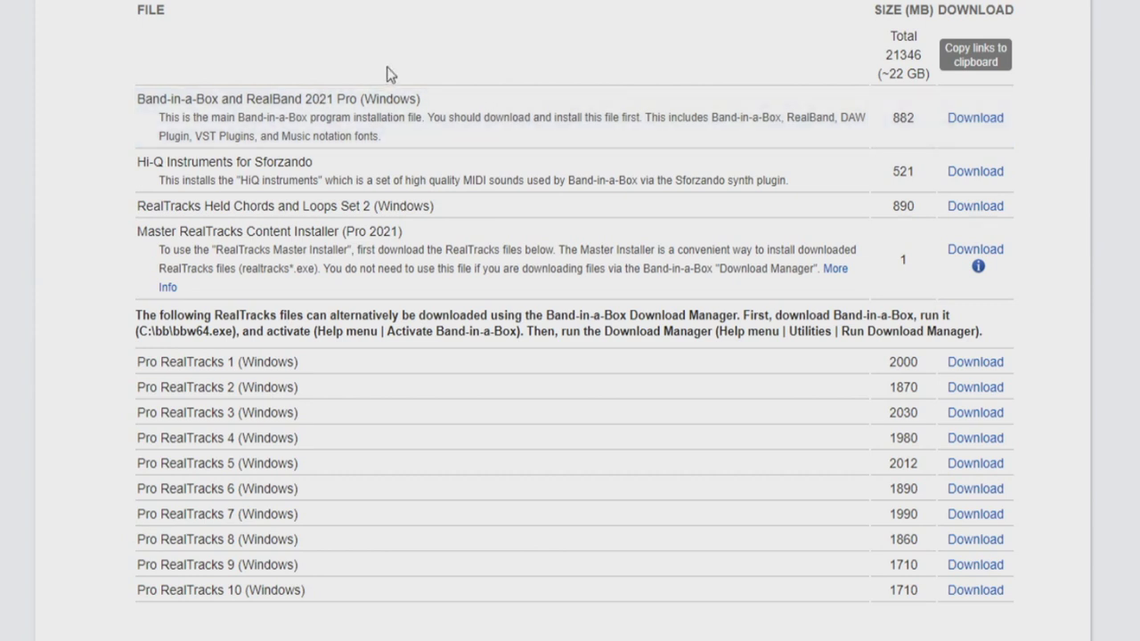
Step: Read the Band-in-a-Box and RealBand 2021 Pro (Windows) description and download that main installation file
drag(154, 123, 389, 133)
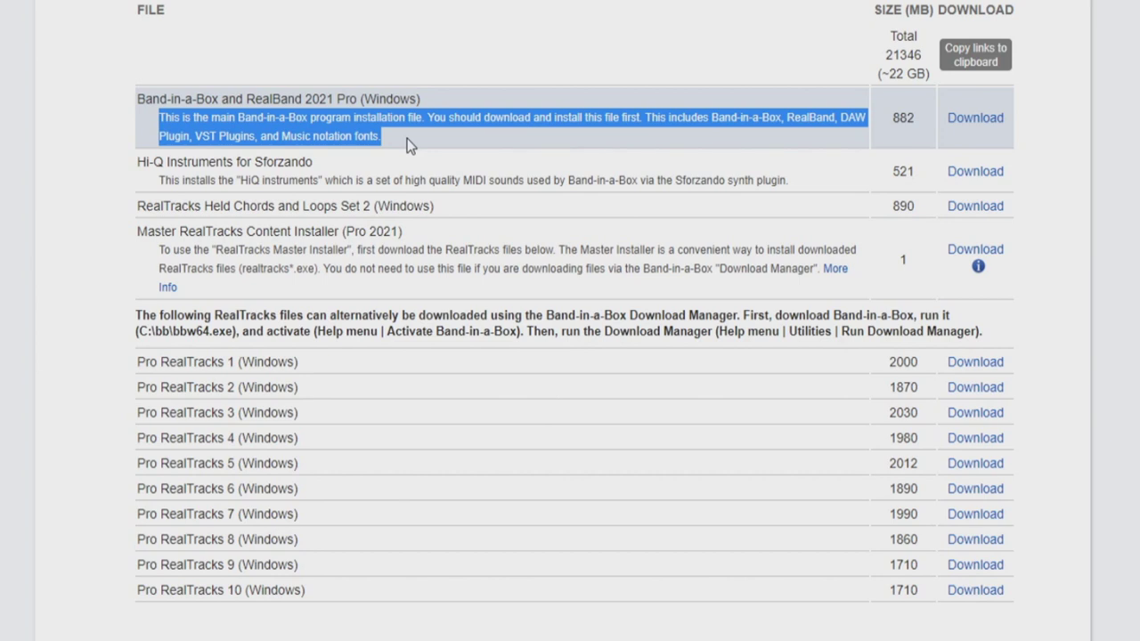
click(472, 141)
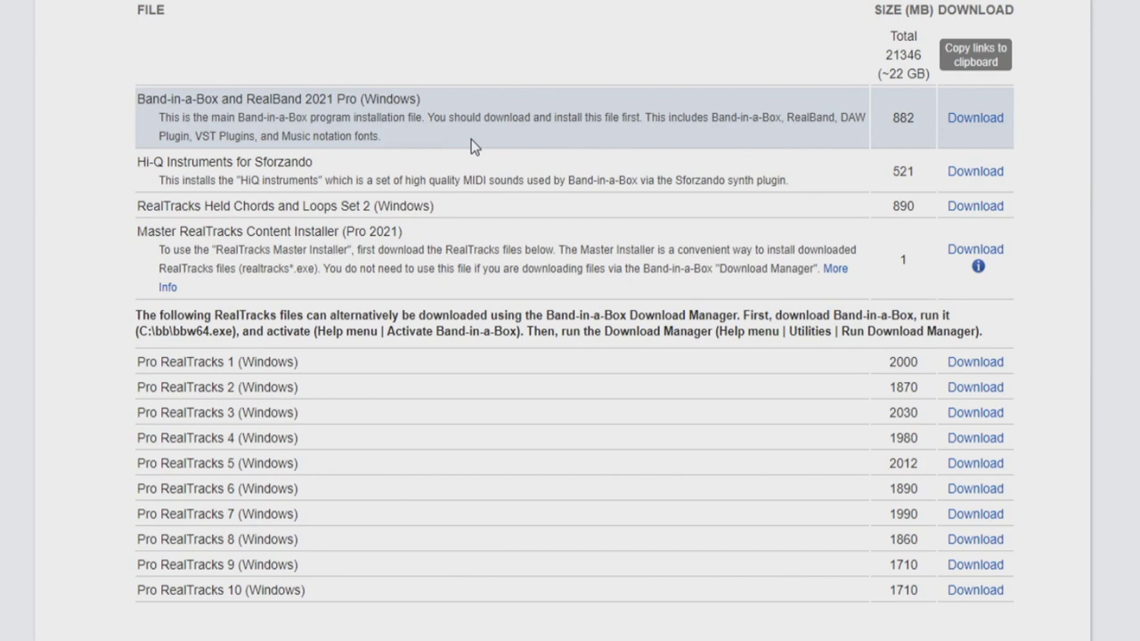
click(961, 126)
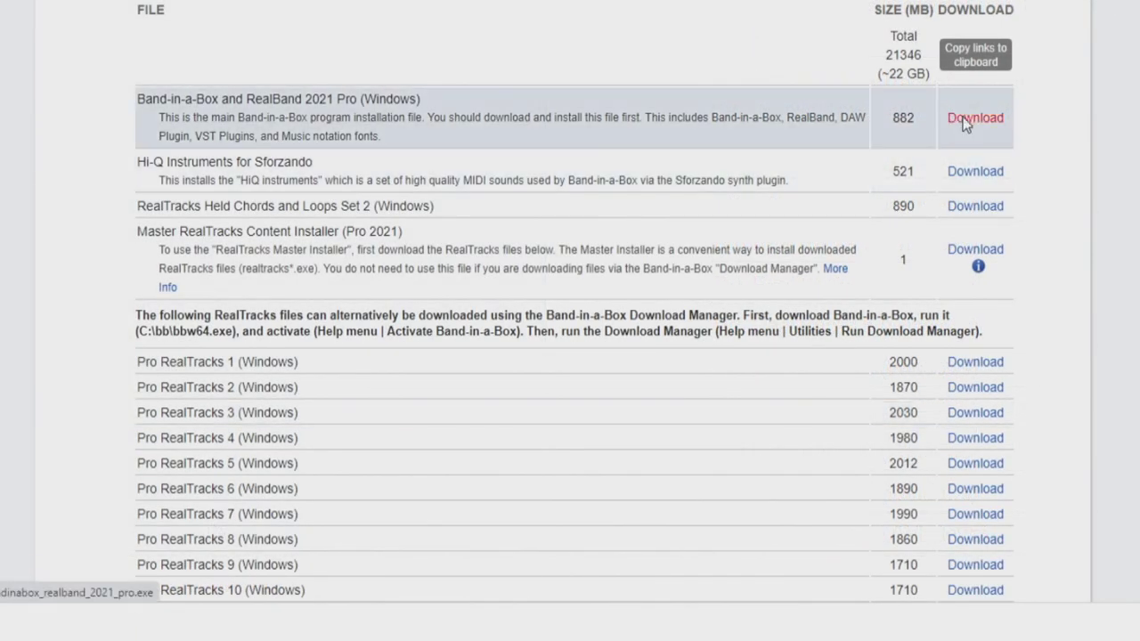
right_click(962, 123)
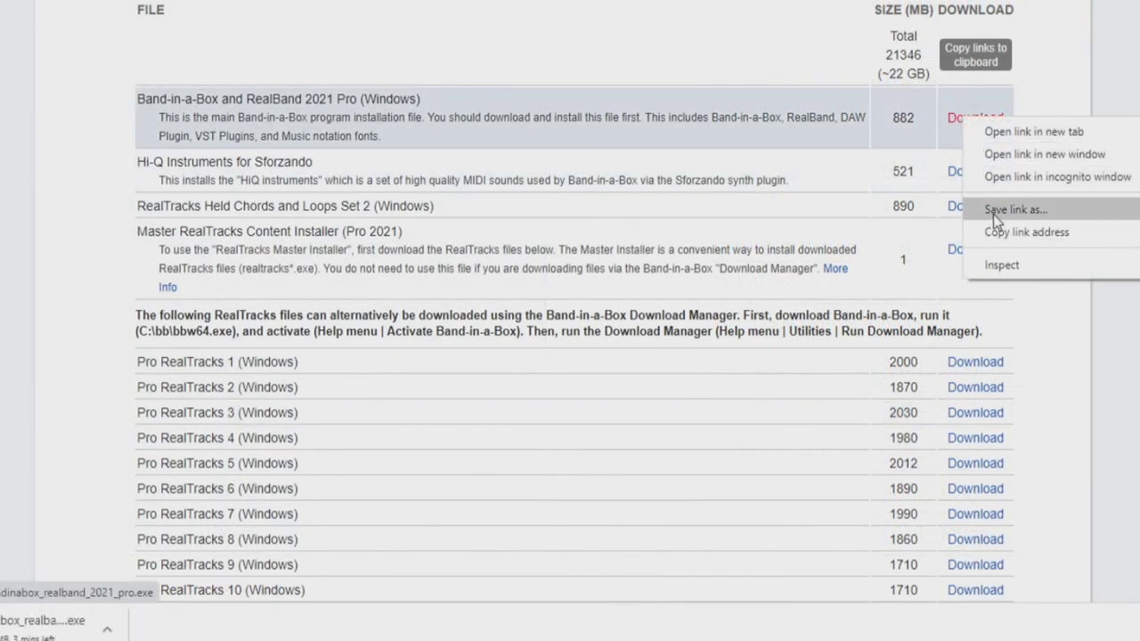
click(1026, 213)
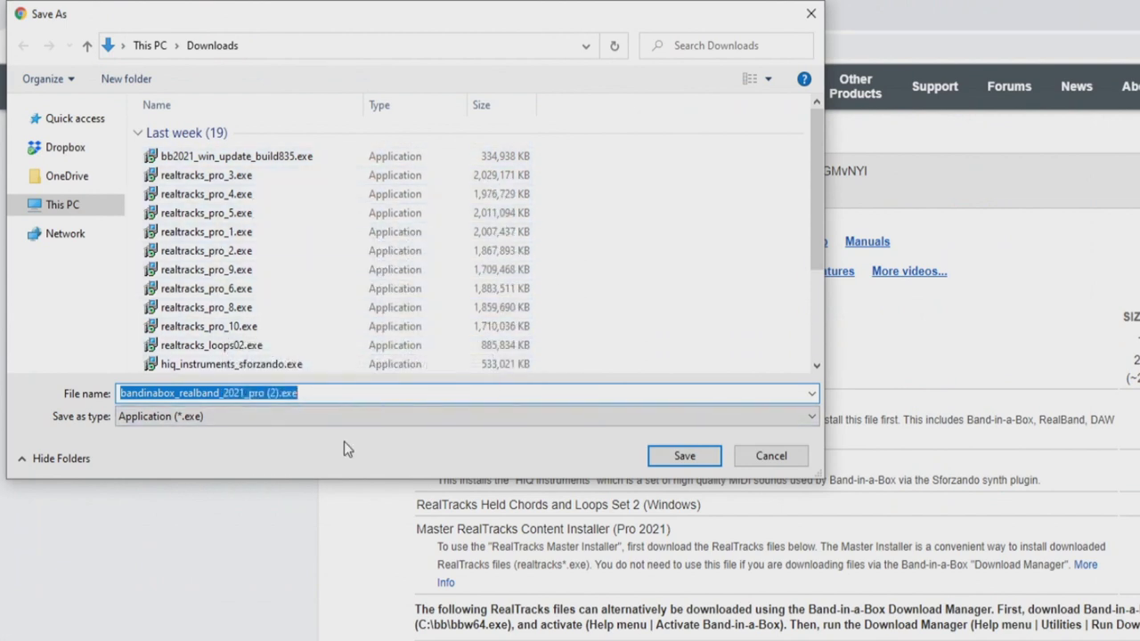
click(771, 456)
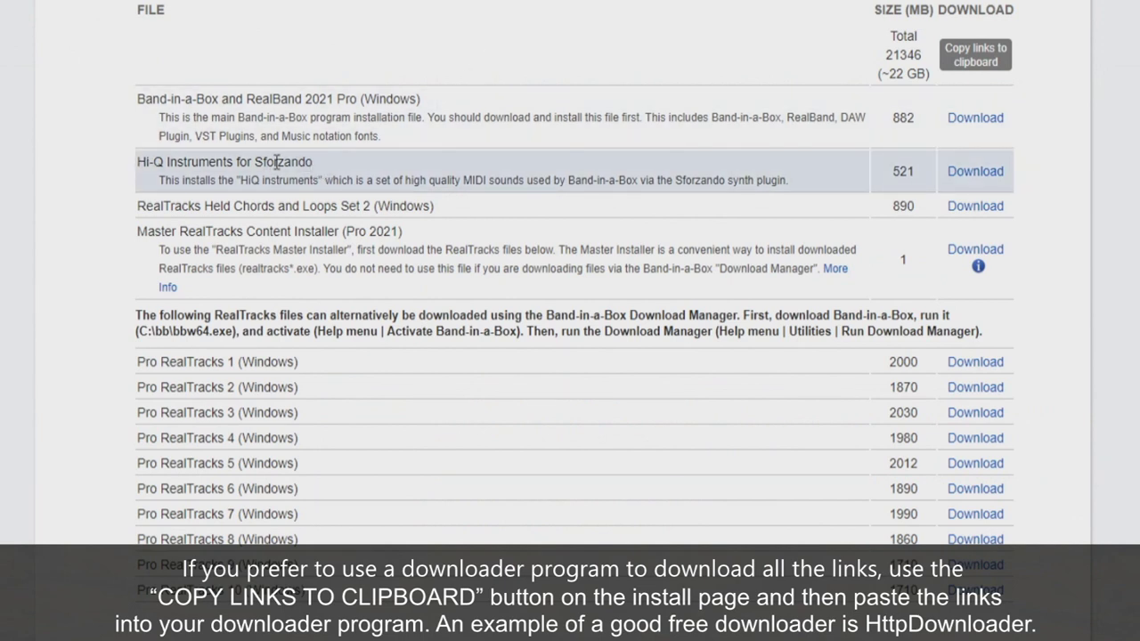
Step: Download the Hi-Q Instruments for Sforzando and RealTracks Held Chords and Loops Set 2 (Windows) files
drag(159, 180, 650, 182)
click(696, 179)
triple_click(737, 180)
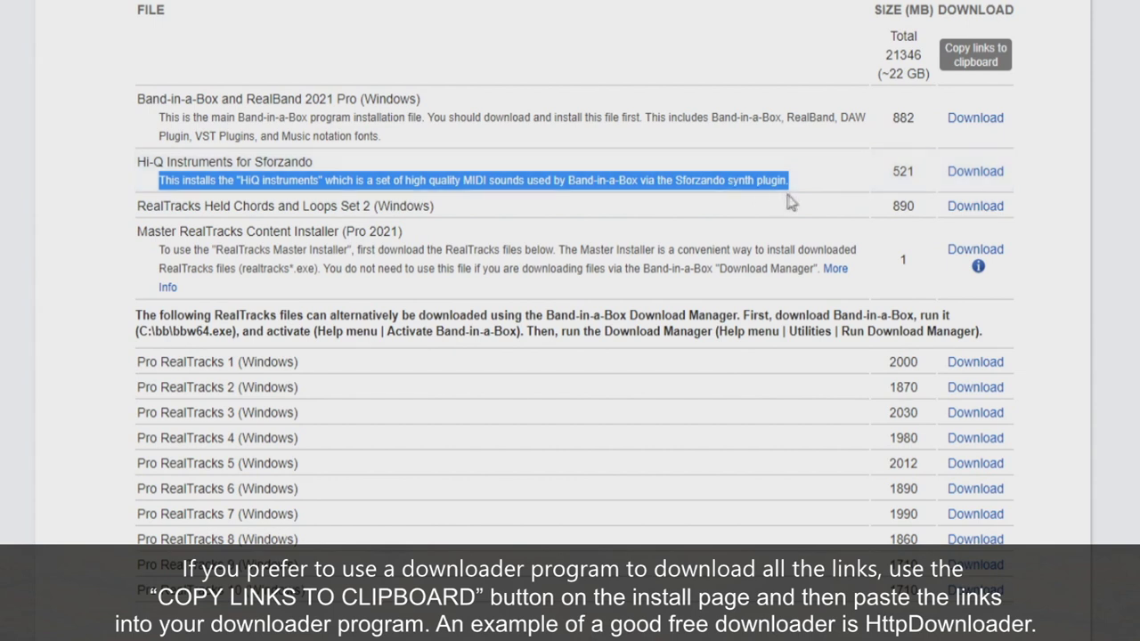
click(842, 183)
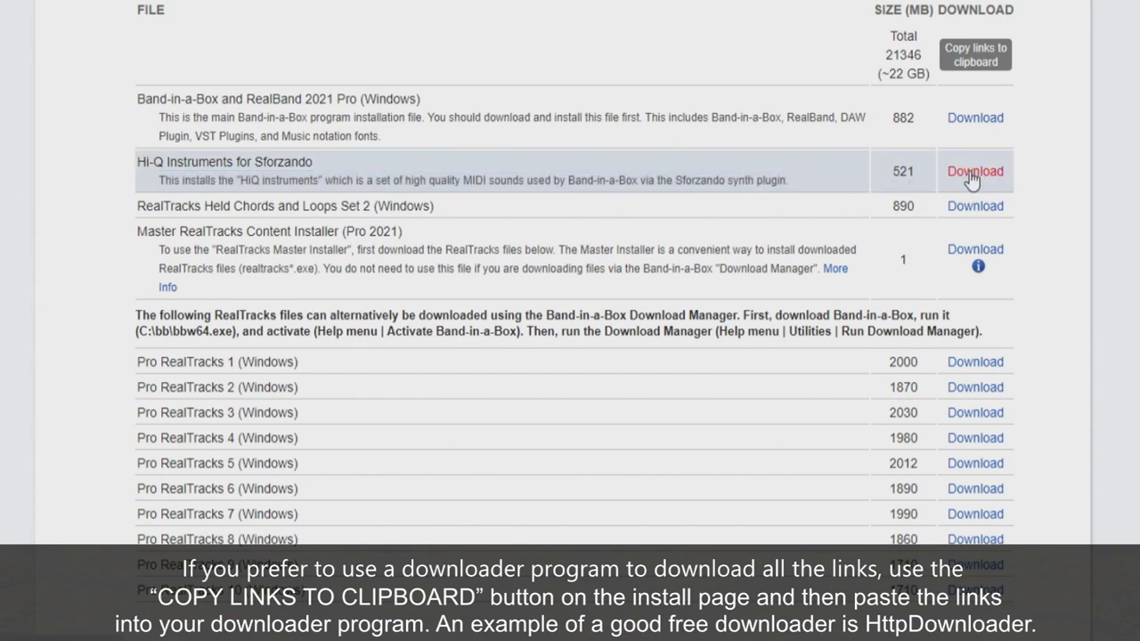
click(972, 172)
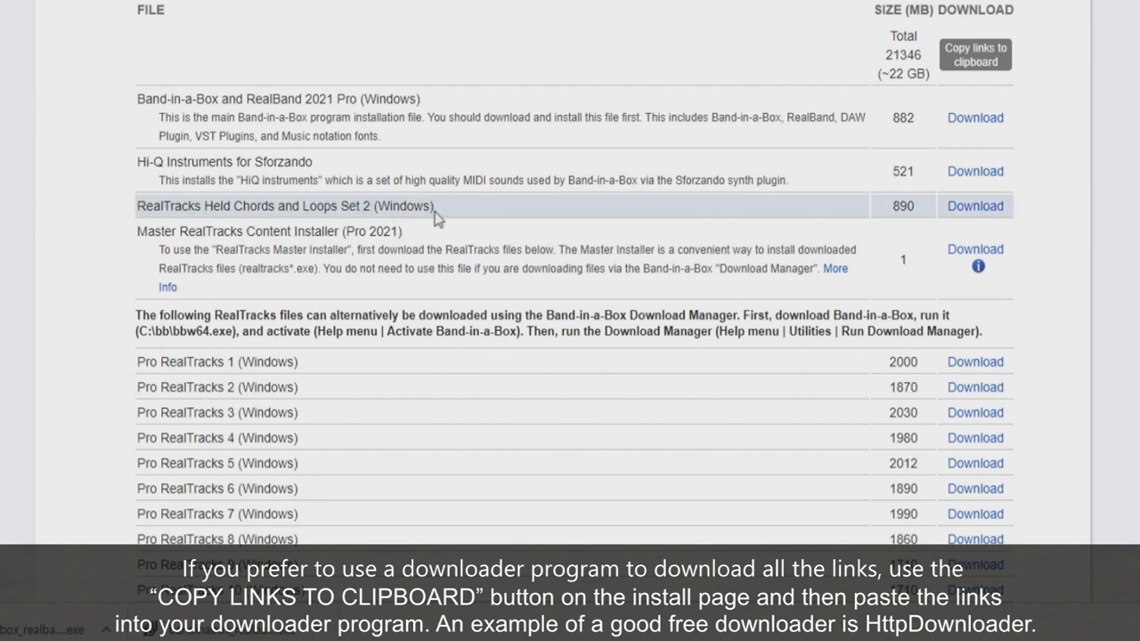
click(975, 208)
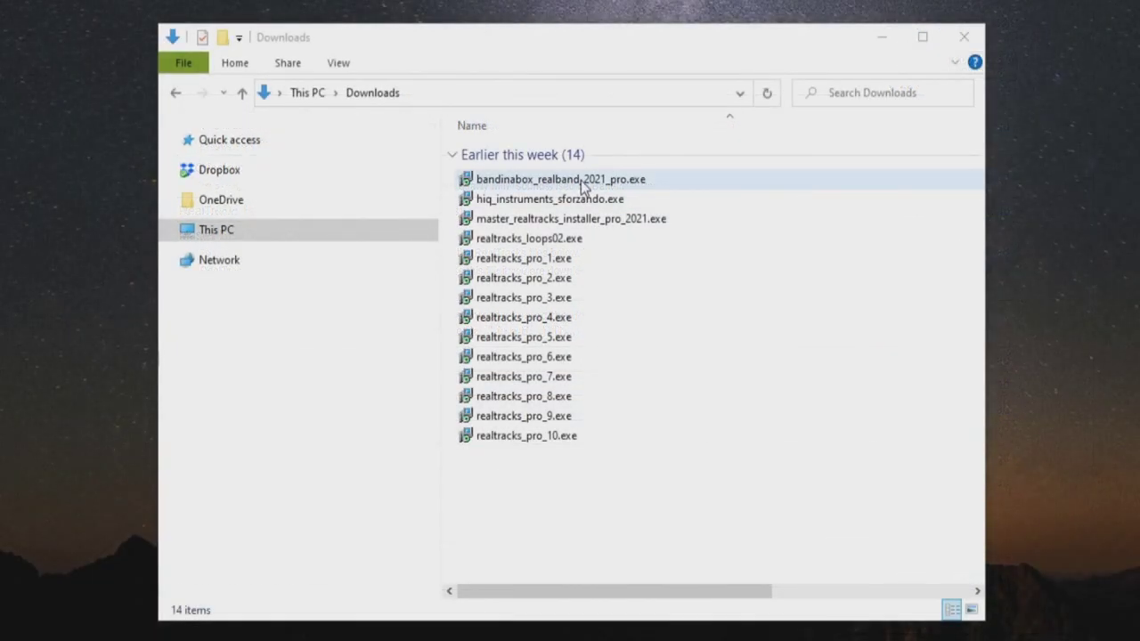
Step: Run bandinabox_realband_2021_pro.exe from Downloads, accept the license agreement and continue to the destination folders
click(581, 179)
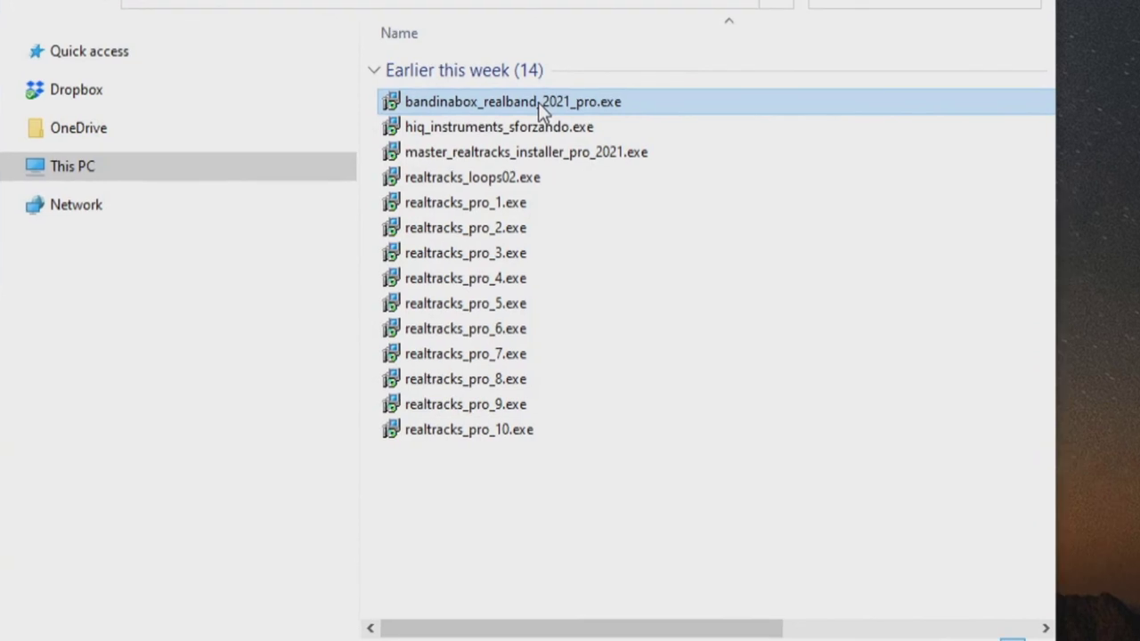
double_click(518, 65)
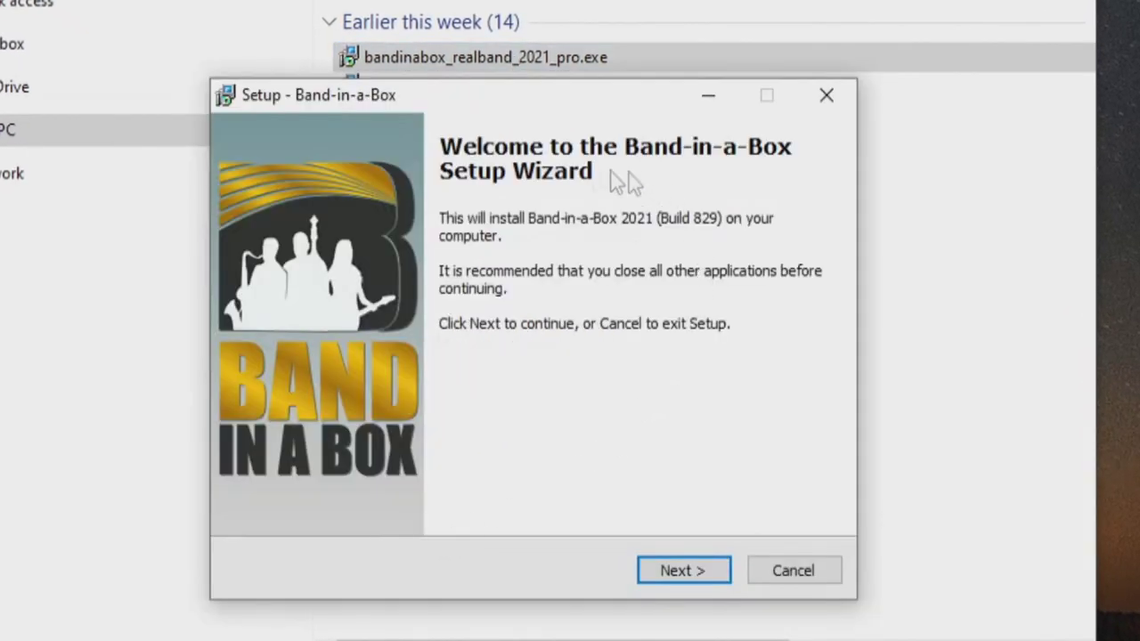
click(674, 570)
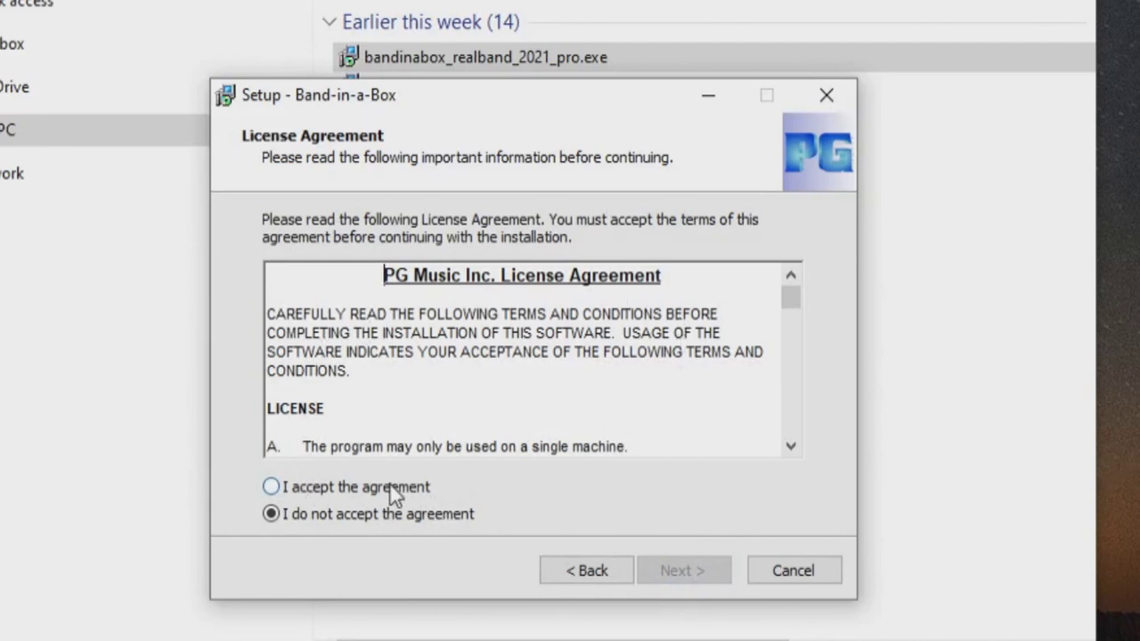
click(271, 487)
click(700, 574)
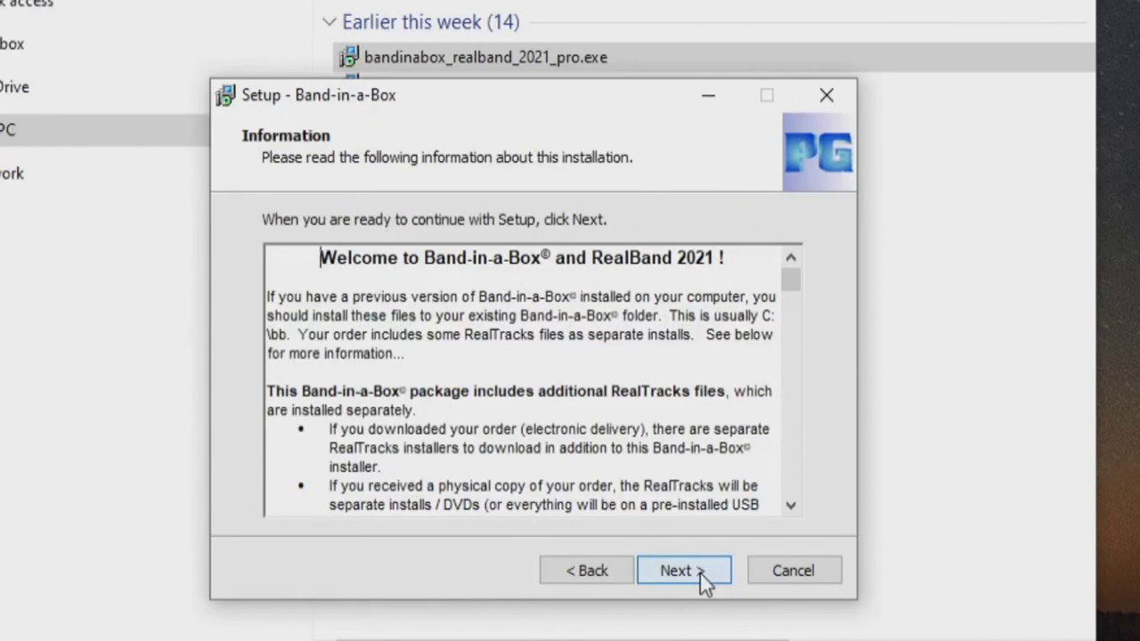
drag(789, 284, 816, 273)
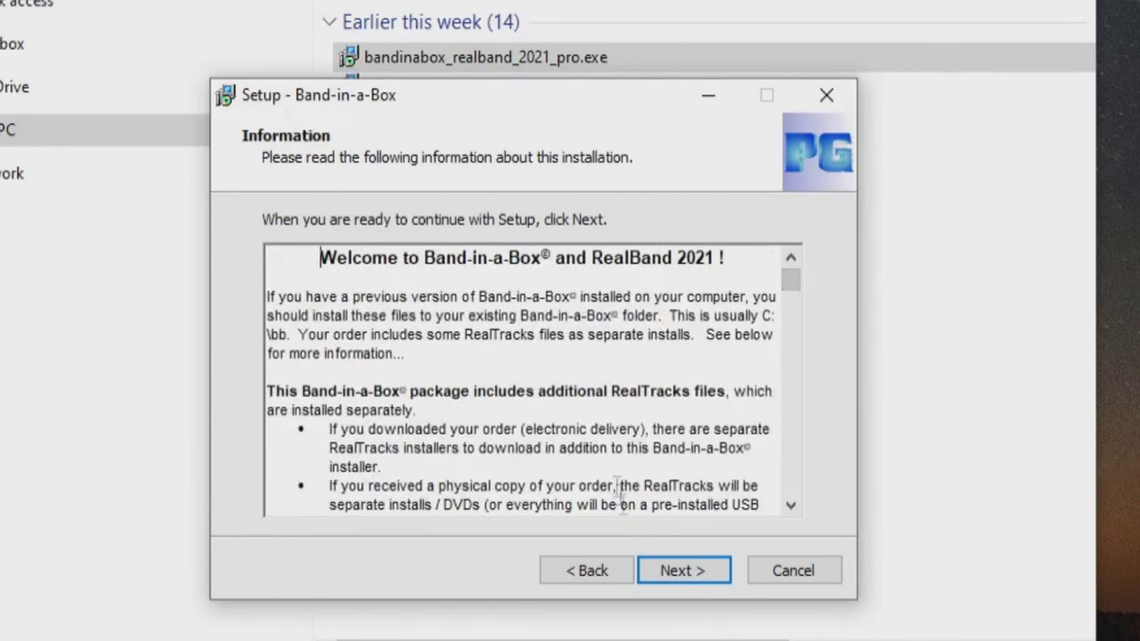
click(669, 573)
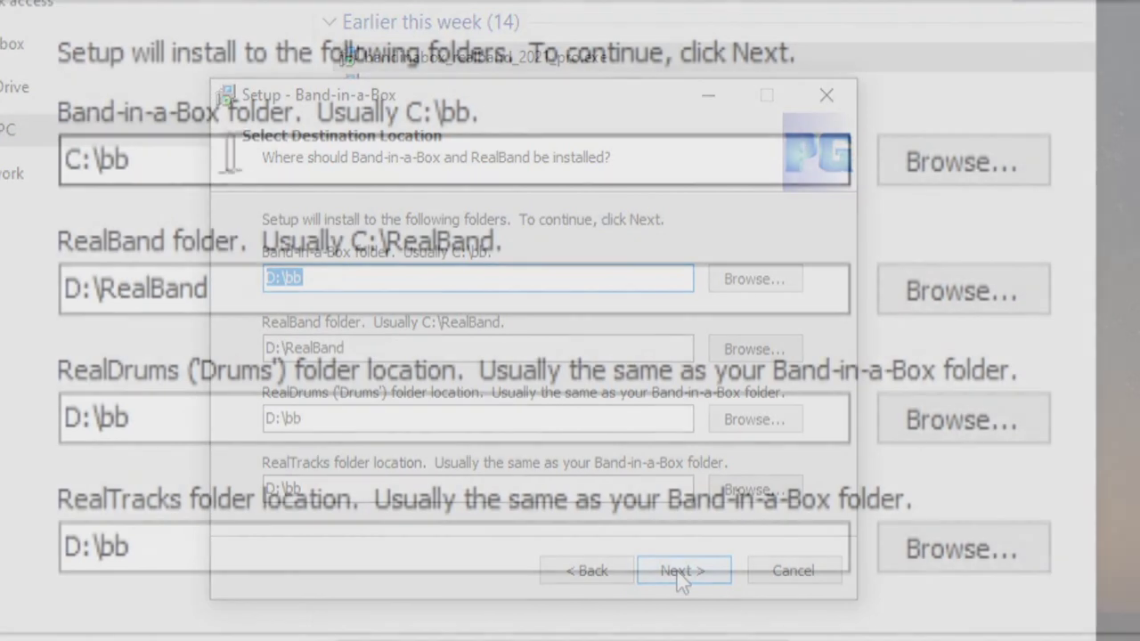
Step: Edit the drive letter of the Band-in-a-Box folder path so that it reads D:\bb
click(89, 165)
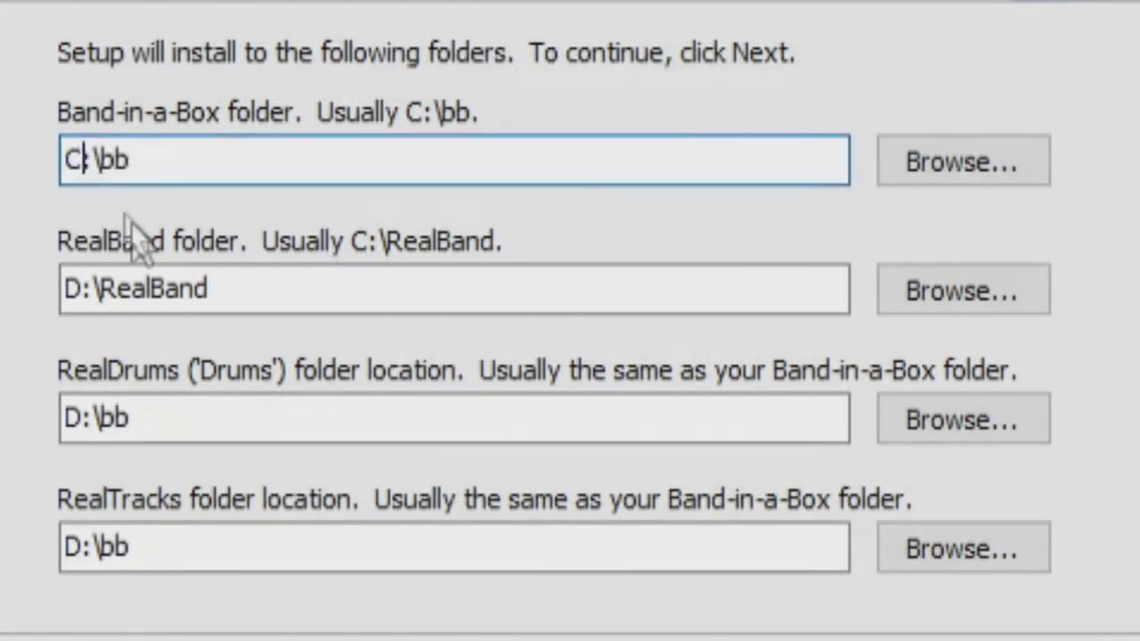
key(BackSpace)
text(D)
key(ctrl+a)
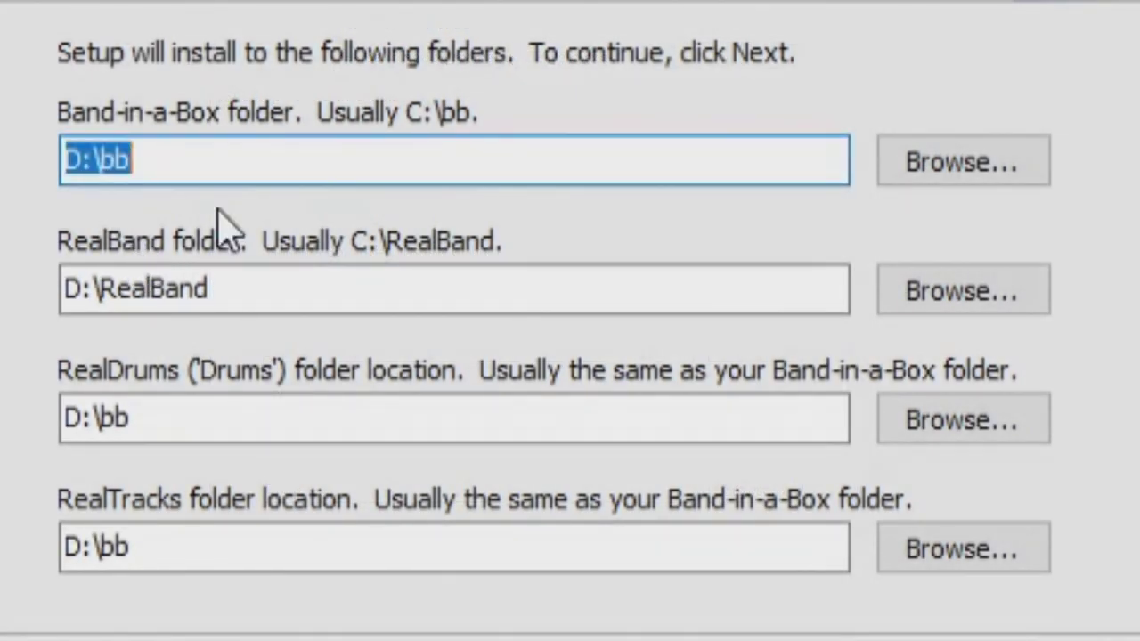
click(166, 170)
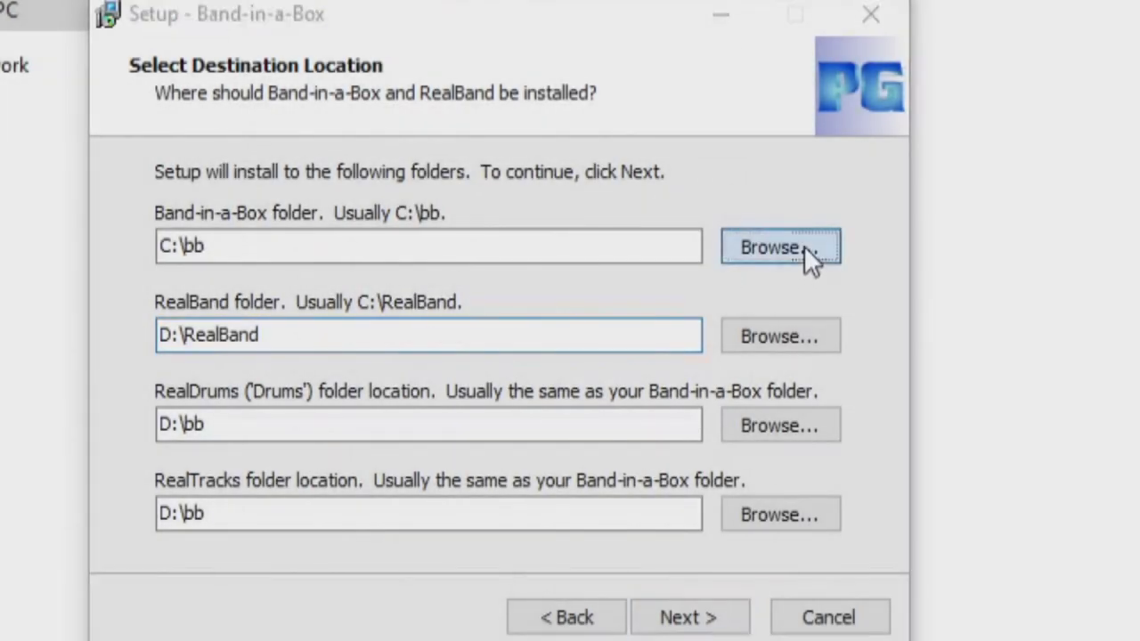
Step: Browse for the existing bb folder on the Data (D:) drive as the Band-in-a-Box folder and accept the destination folders
click(808, 256)
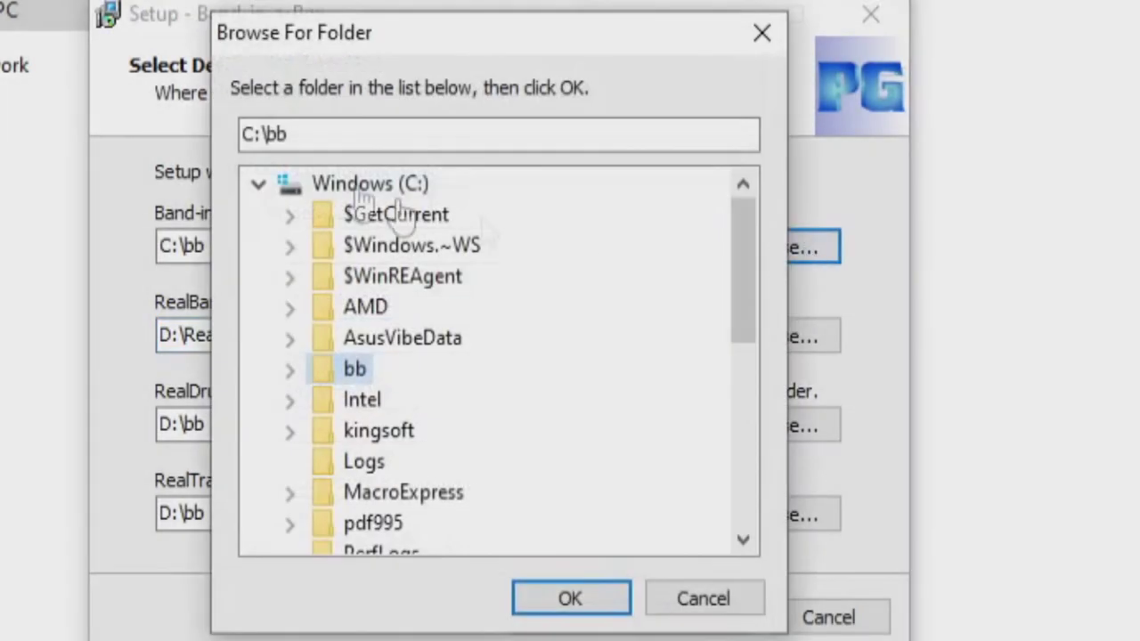
click(259, 185)
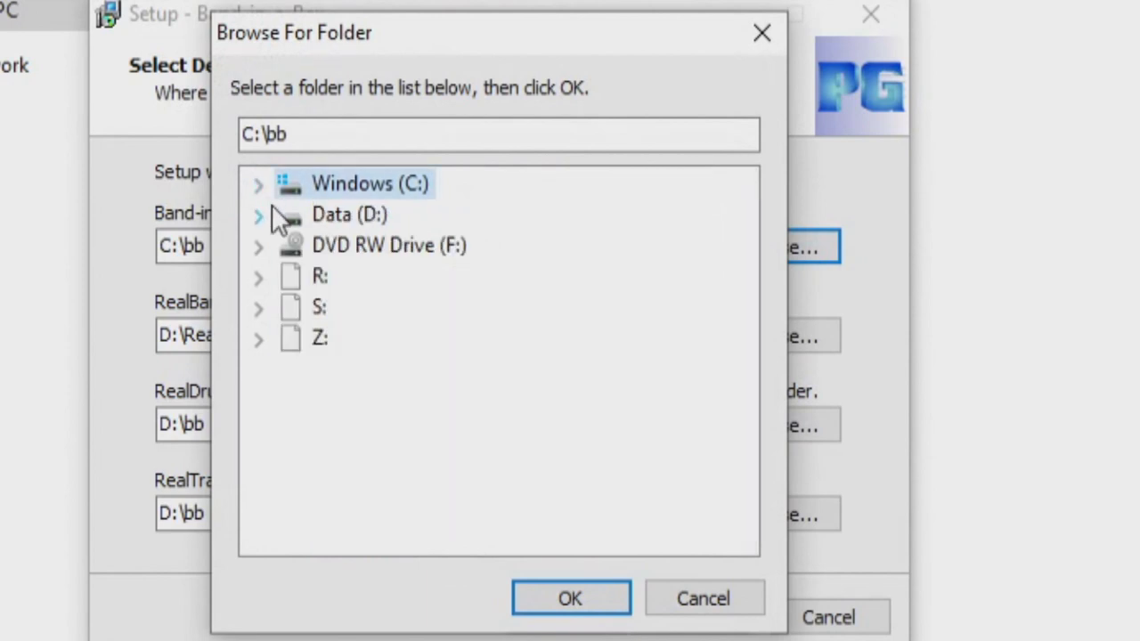
click(259, 216)
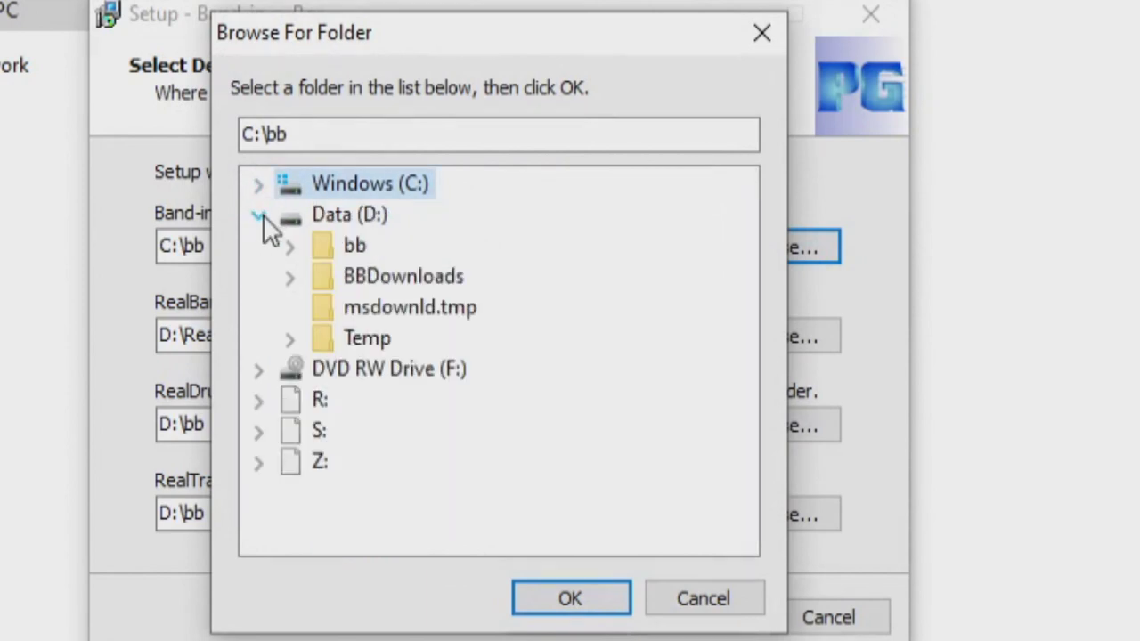
click(326, 256)
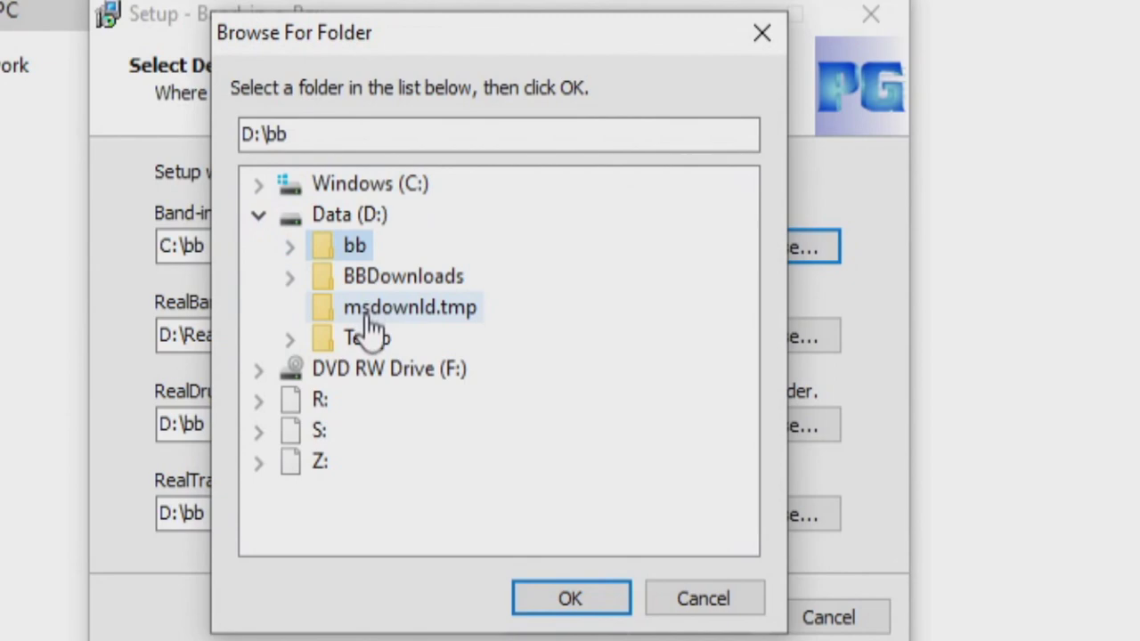
click(571, 601)
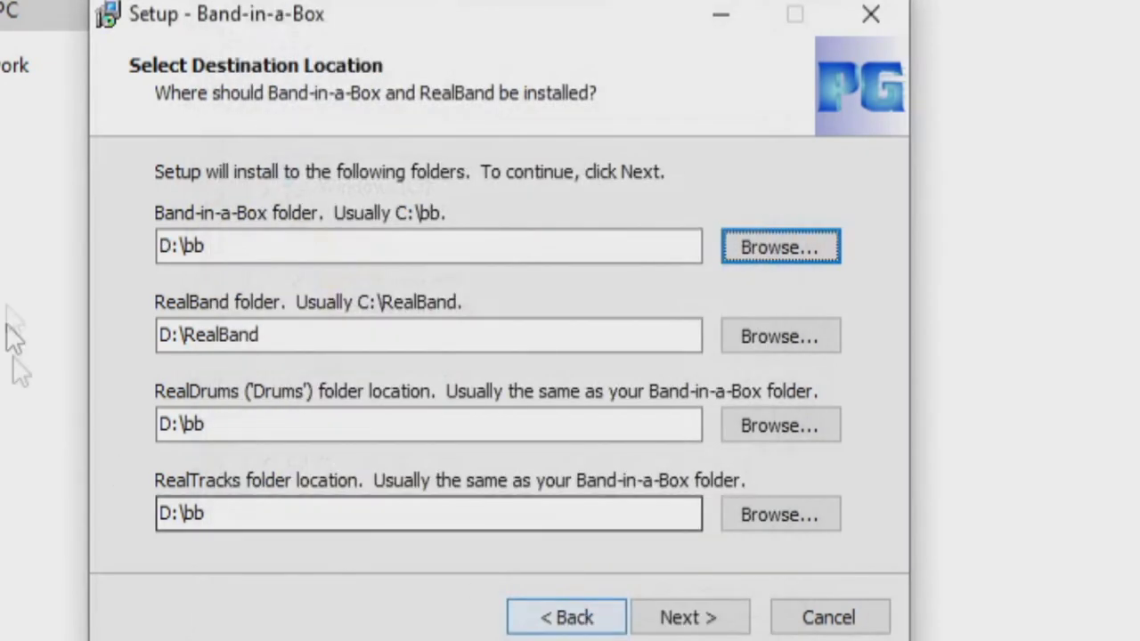
key(shift+Tab)
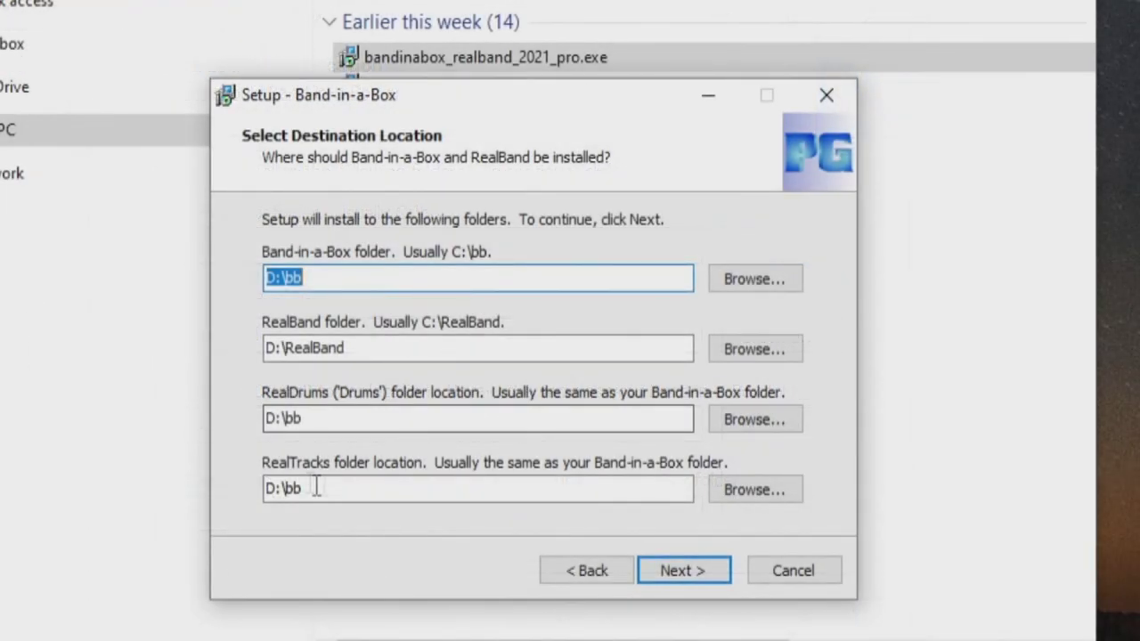
click(677, 571)
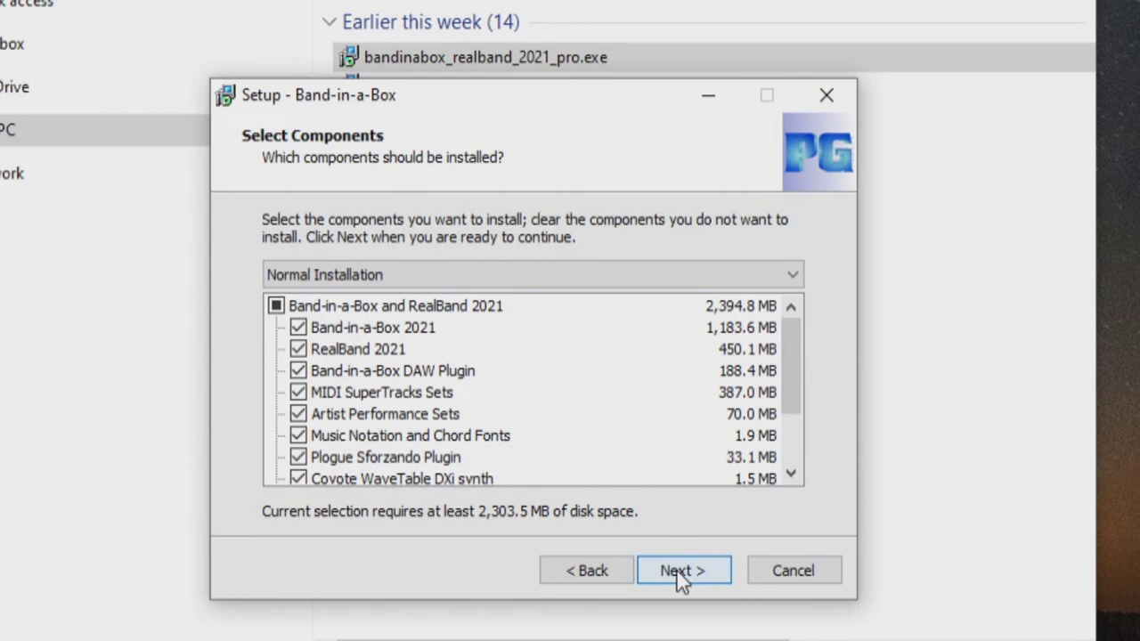
Step: Choose Full Installation, keep all additional tasks selected and start installing Band-in-a-Box
key(Up)
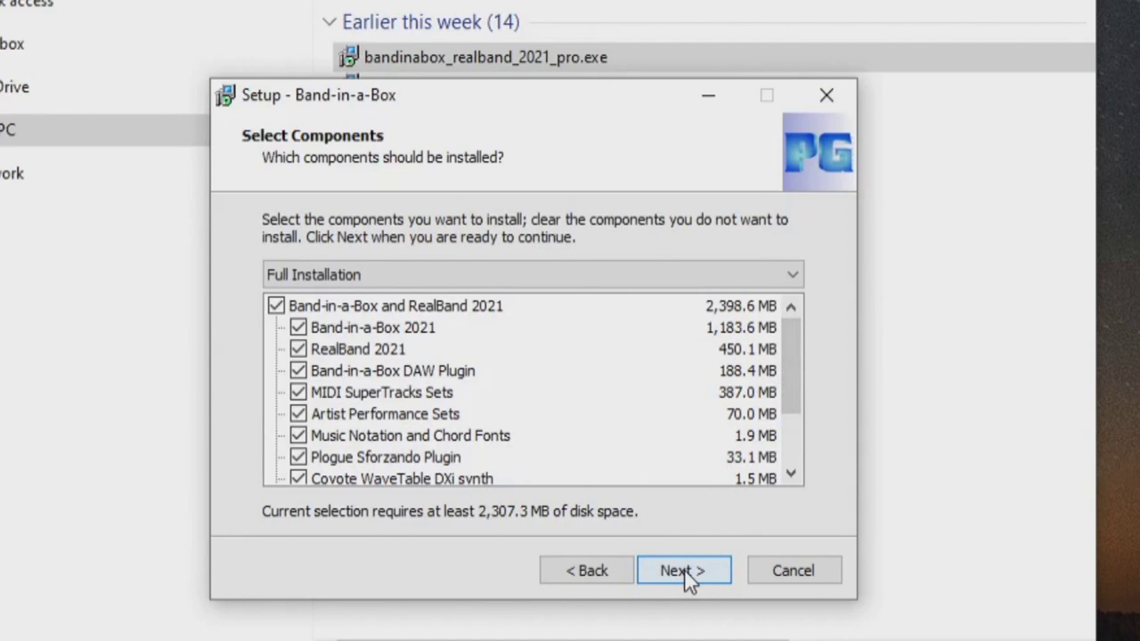
click(684, 571)
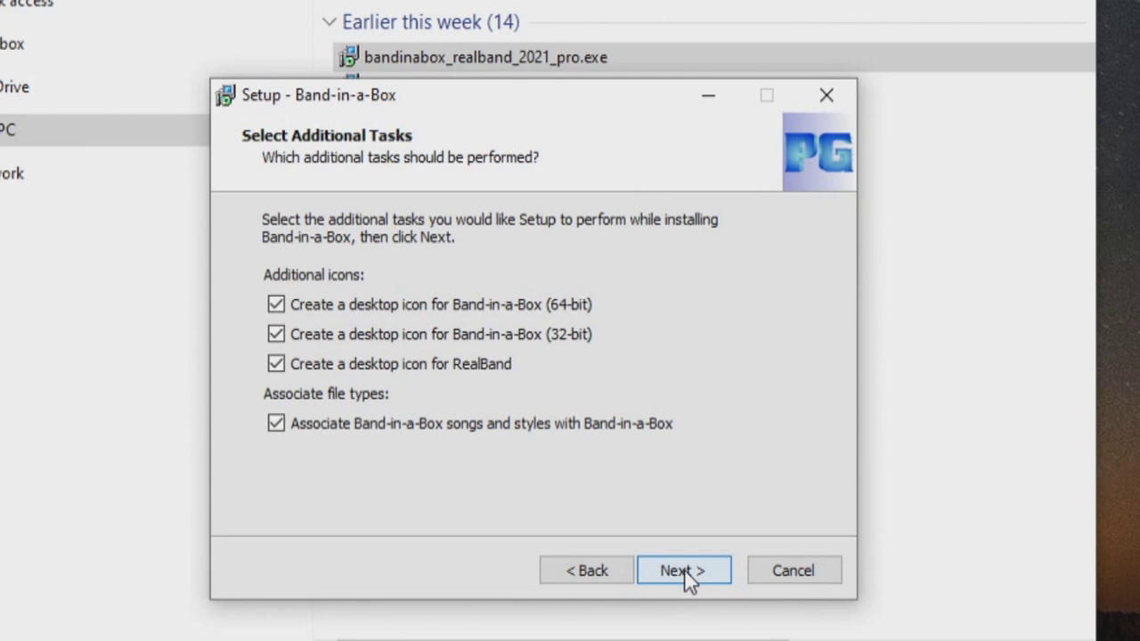
click(685, 572)
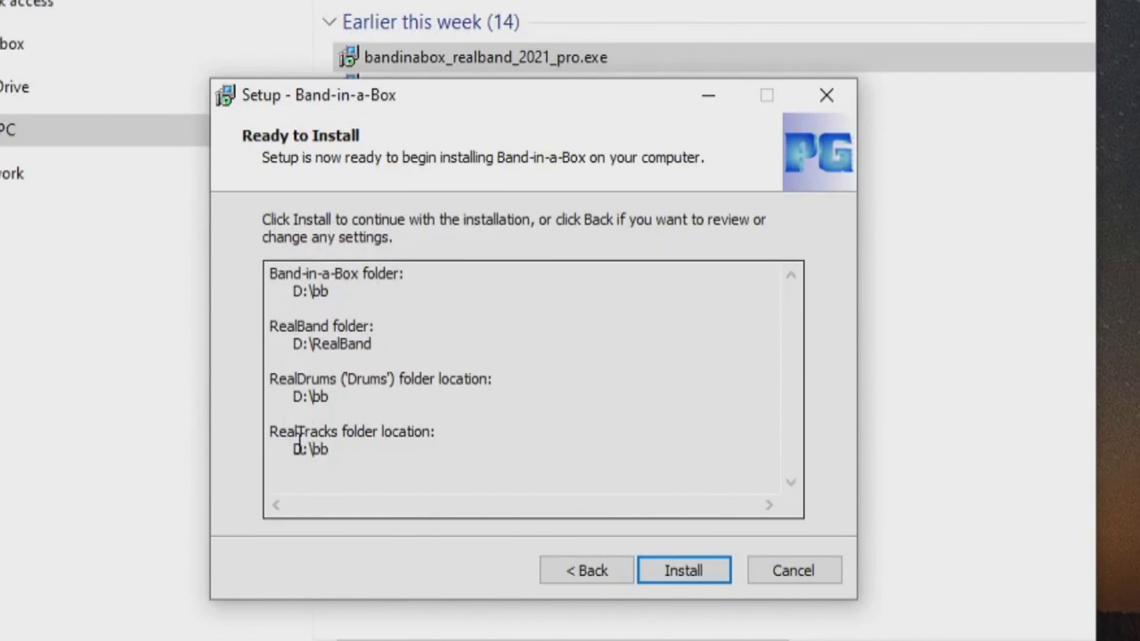
click(702, 573)
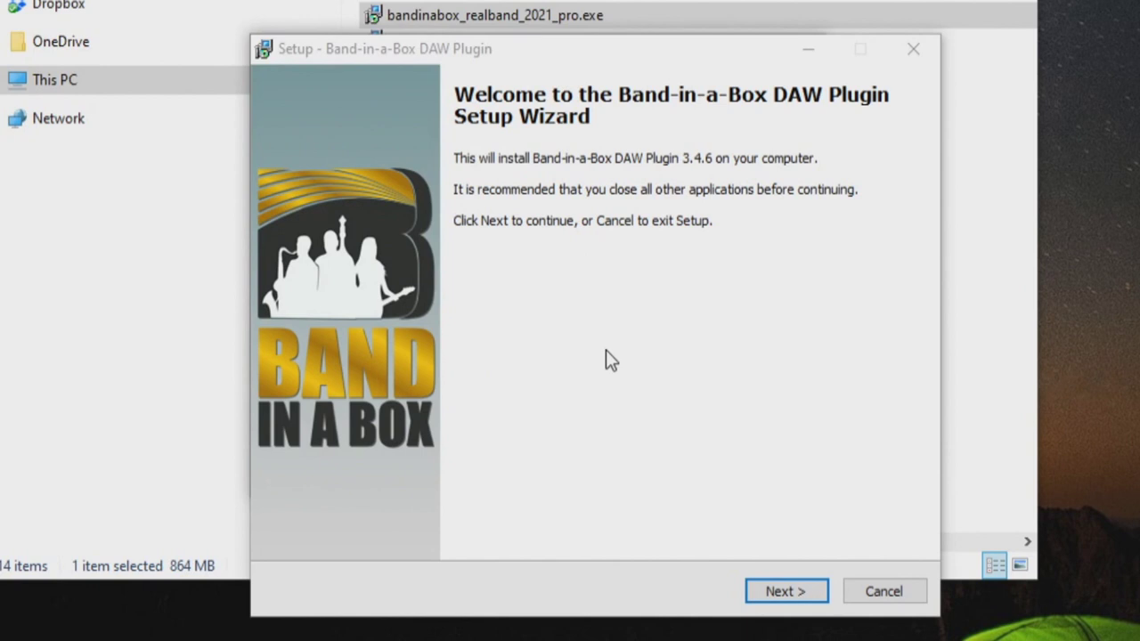
Step: Install the DAW plugin with Normal Installation and the default destination folders, and finish the Band-in-a-Box setup without launching the program
click(759, 592)
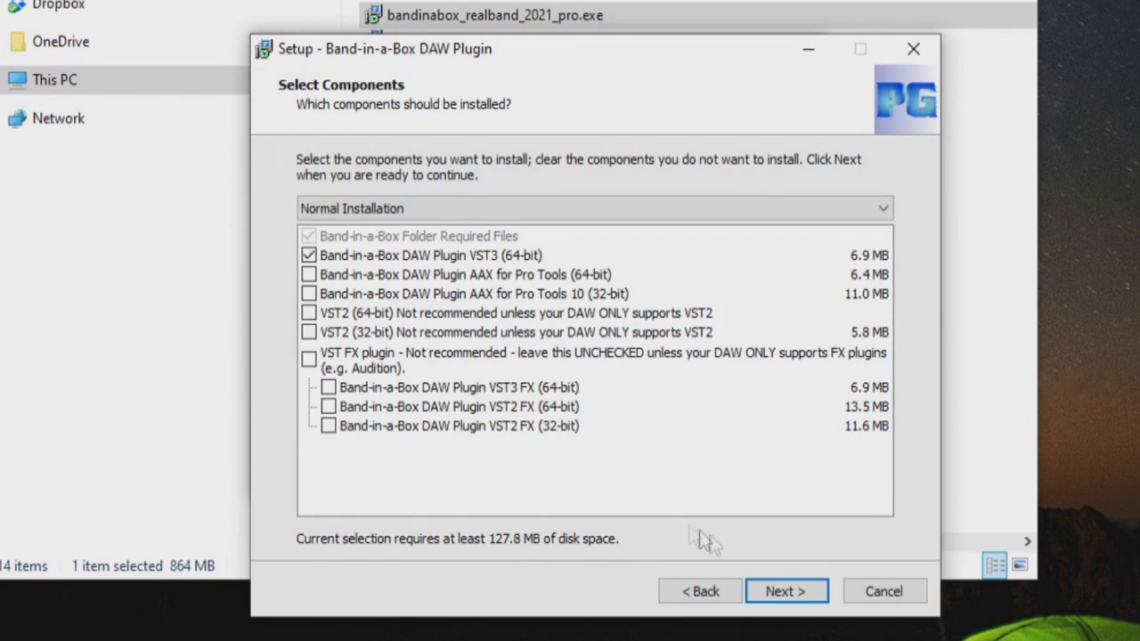
click(780, 592)
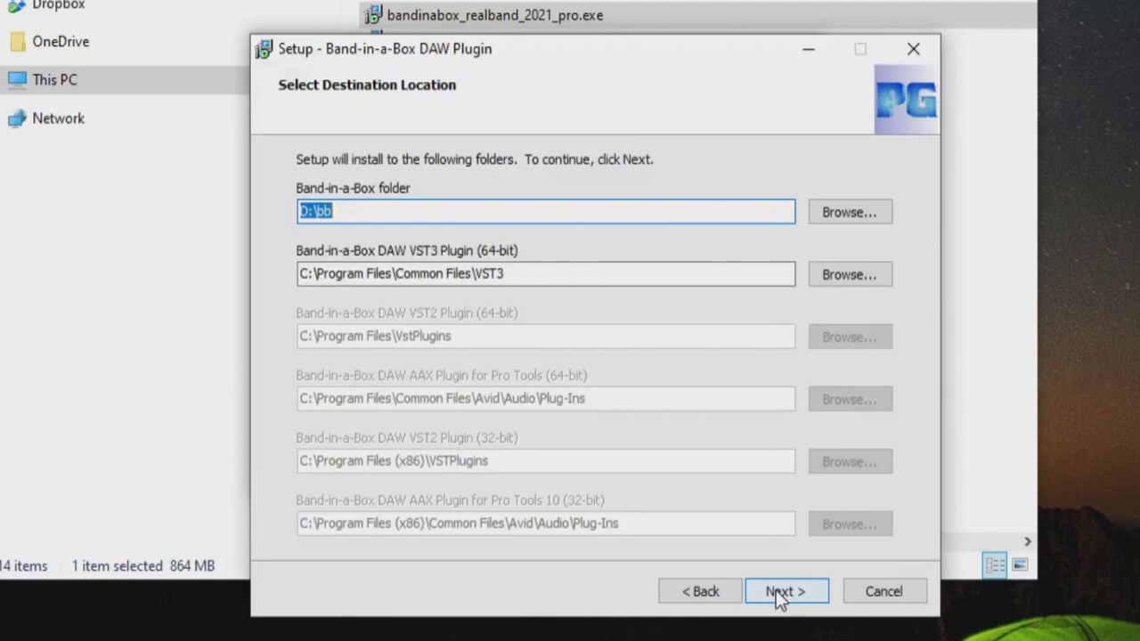
click(776, 590)
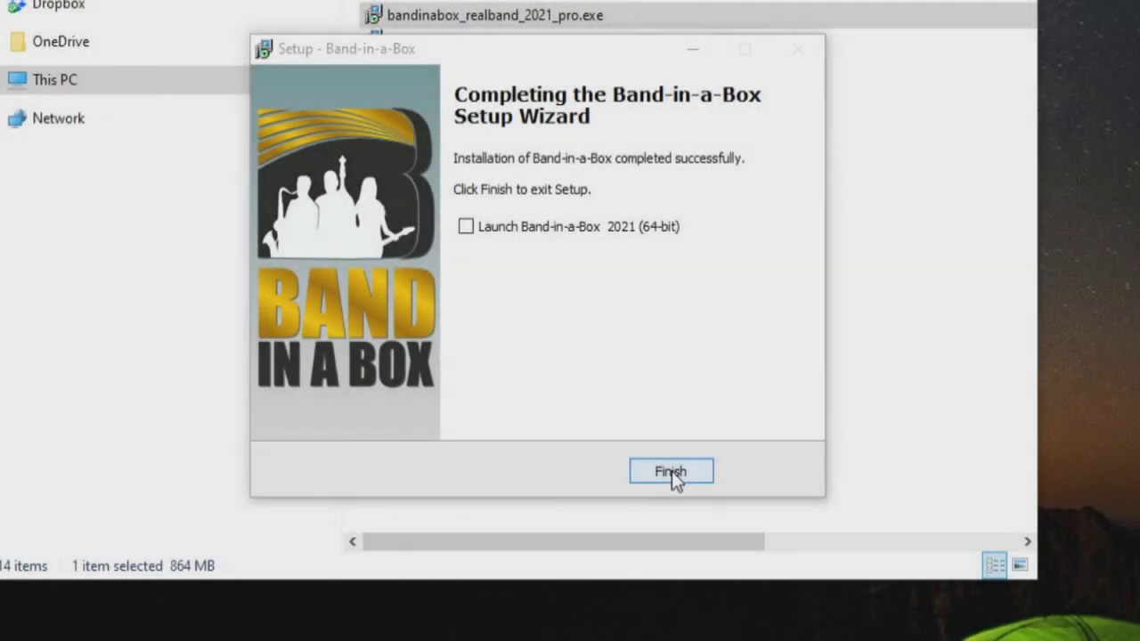
click(673, 474)
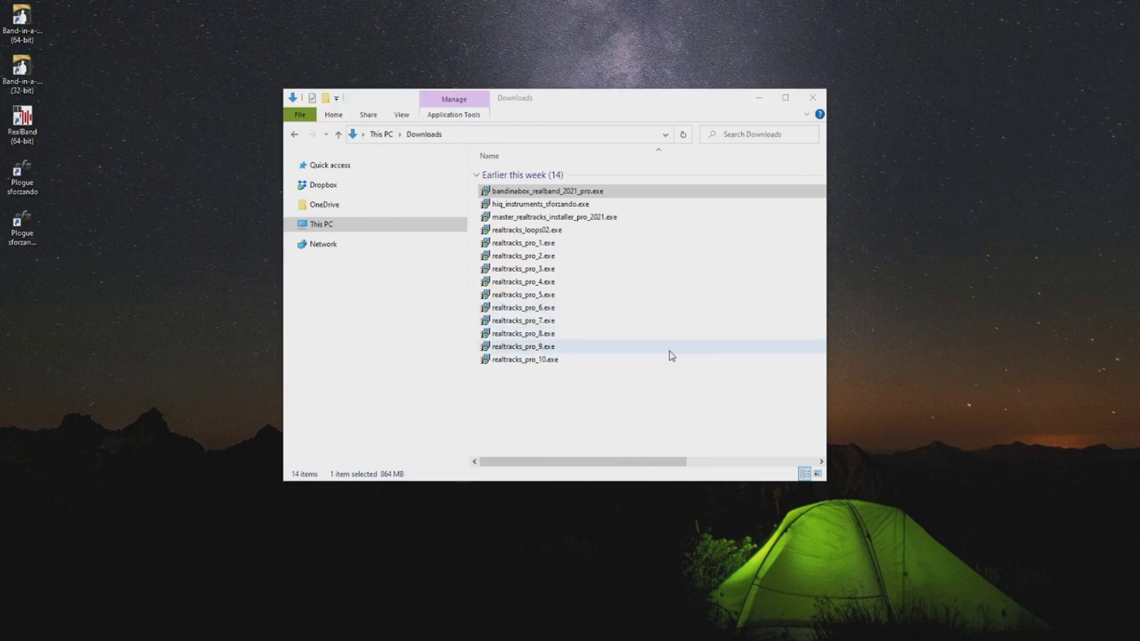
Step: Launch Band-in-a-Box (64-bit) from the desktop and open its activation dialog
double_click(28, 33)
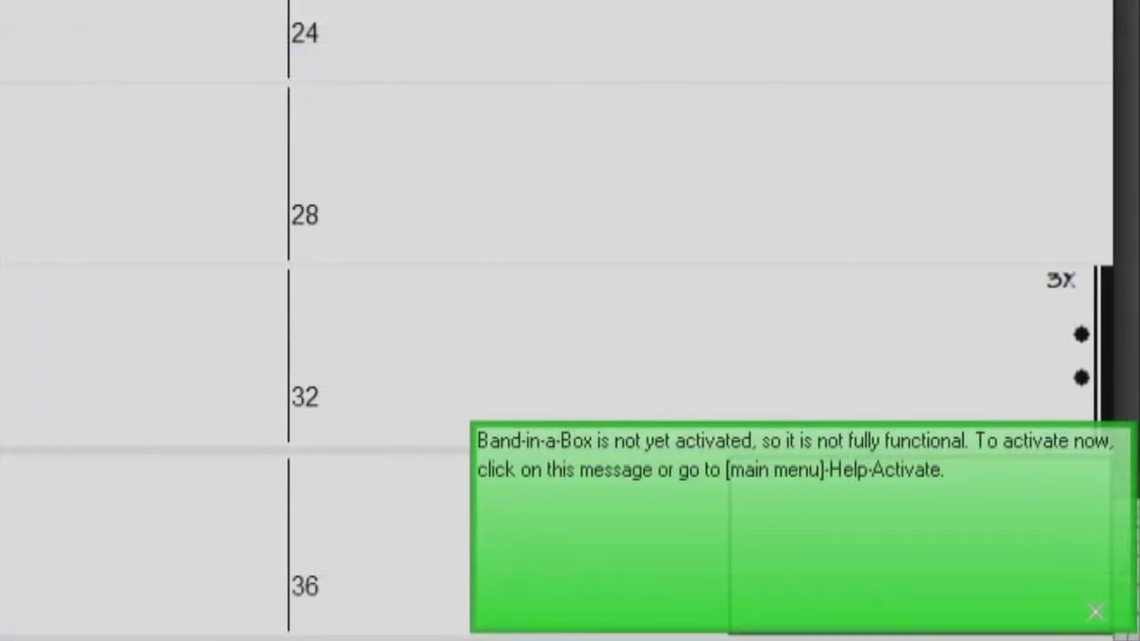
click(267, 22)
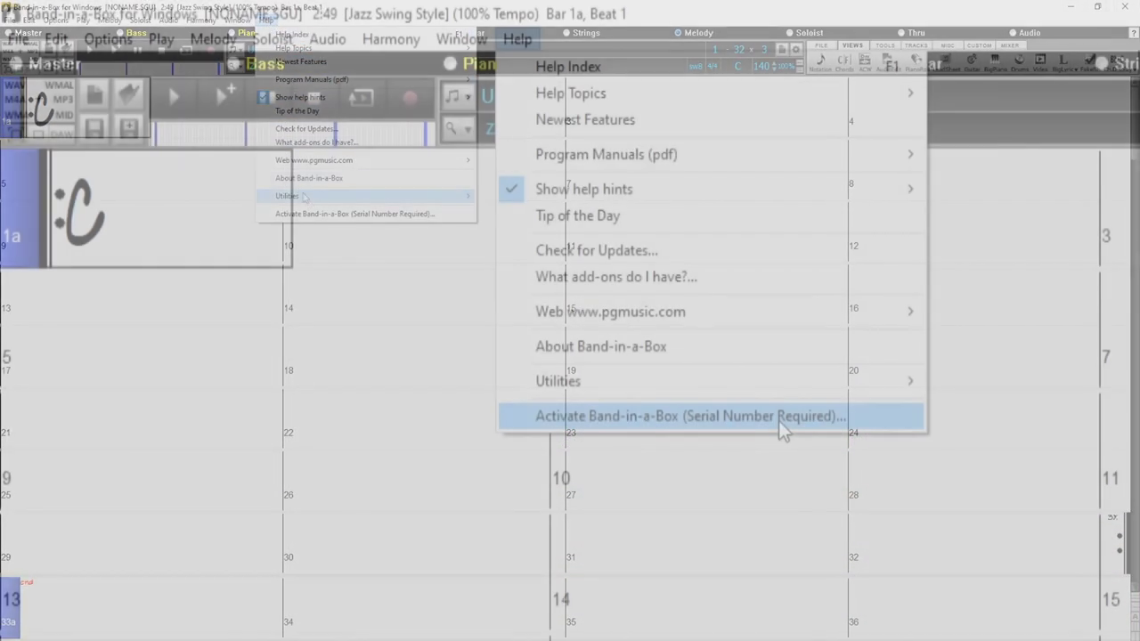
click(779, 417)
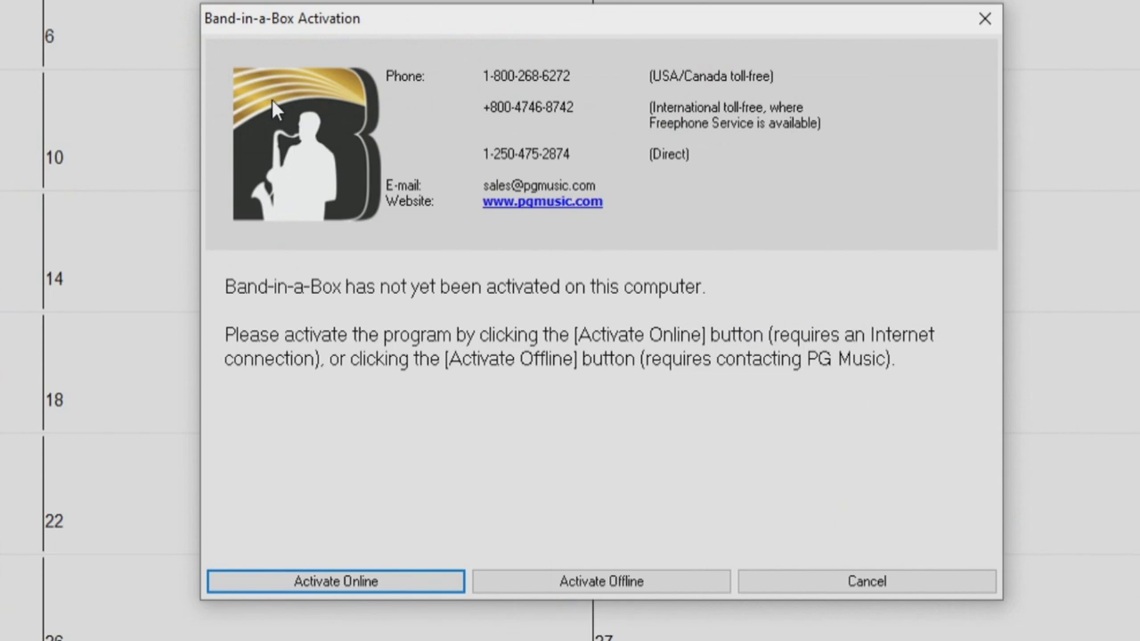
Step: Activate Band-in-a-Box online with the product's serial number
click(316, 585)
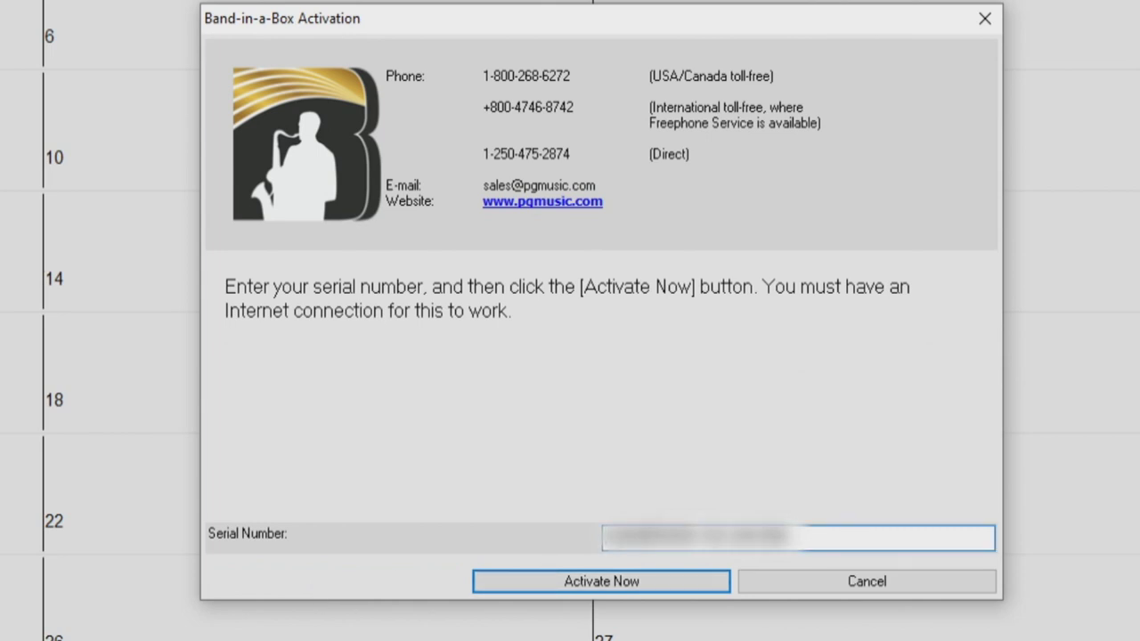
drag(784, 537, 603, 542)
text(XXXXXX)
click(596, 583)
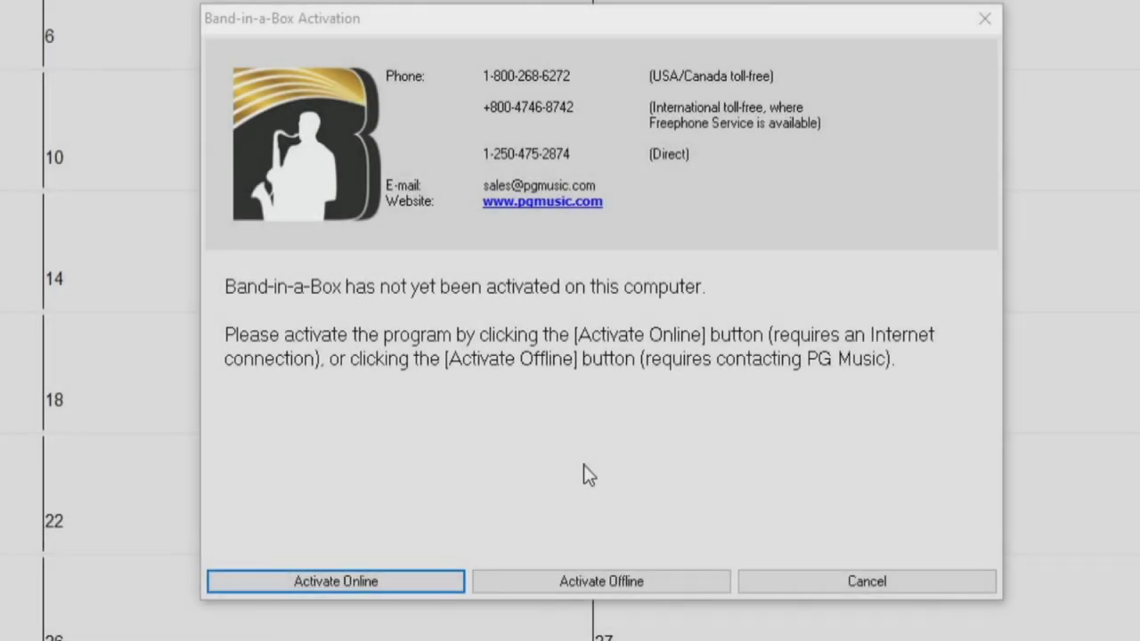
Step: Activate Band-in-a-Box offline by entering the serial number and the activation code obtained from PG Music
click(589, 582)
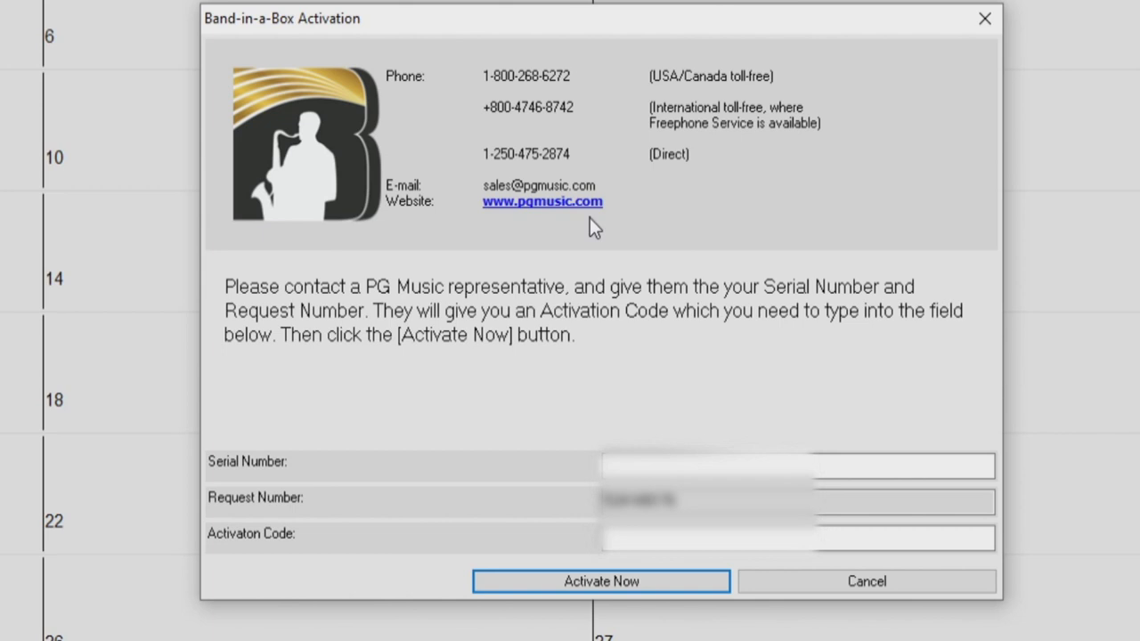
click(659, 466)
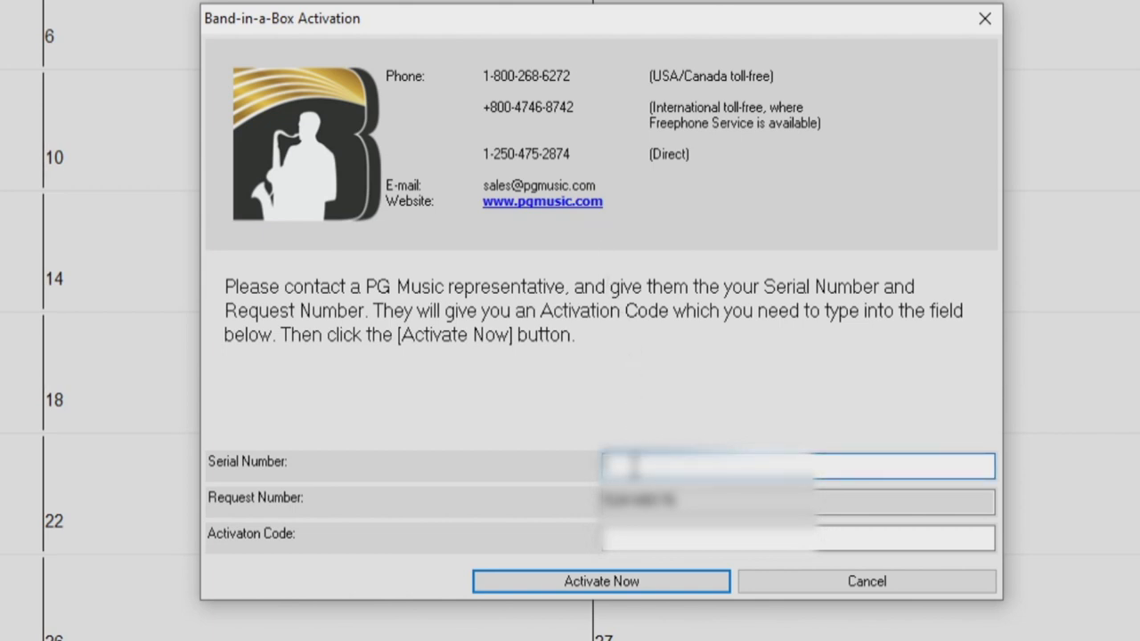
key(ctrl+v)
key(Tab)
key(ctrl+v)
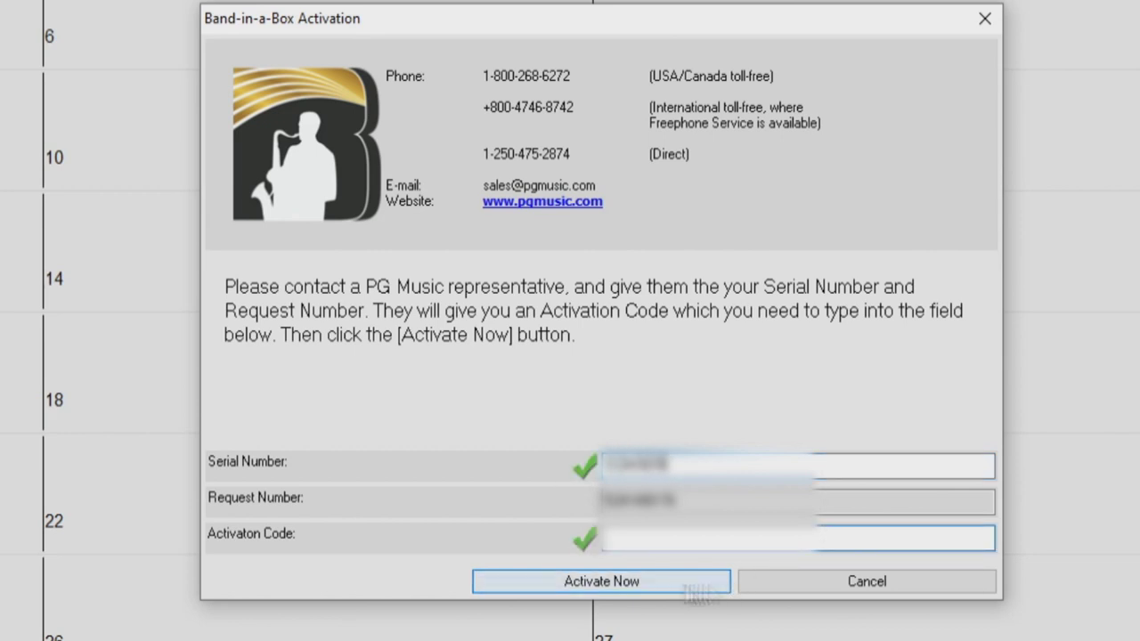
click(667, 582)
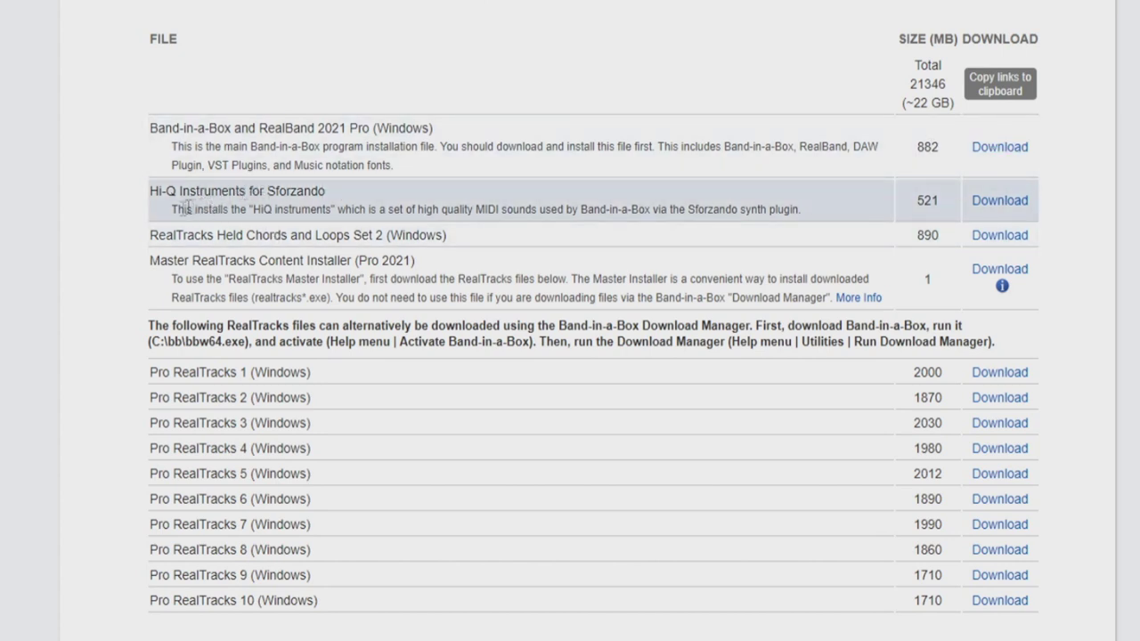
Step: Read the Hi-Q Instruments description on the download page, run hiq_instruments_sforzando.exe from Downloads and accept its license agreement
drag(163, 211, 816, 216)
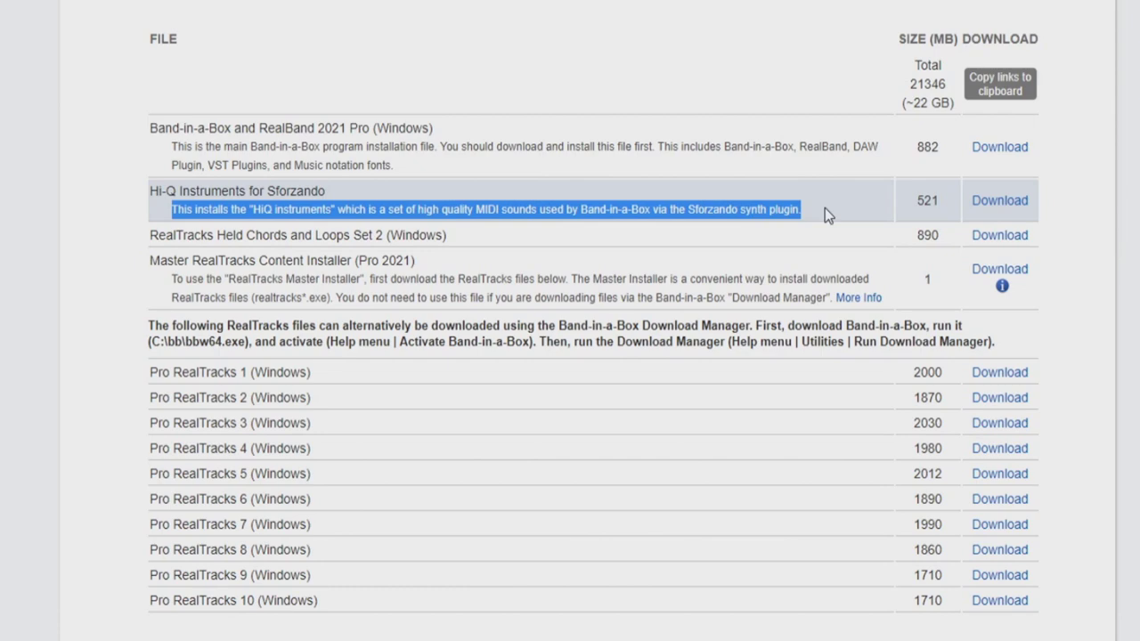
click(824, 211)
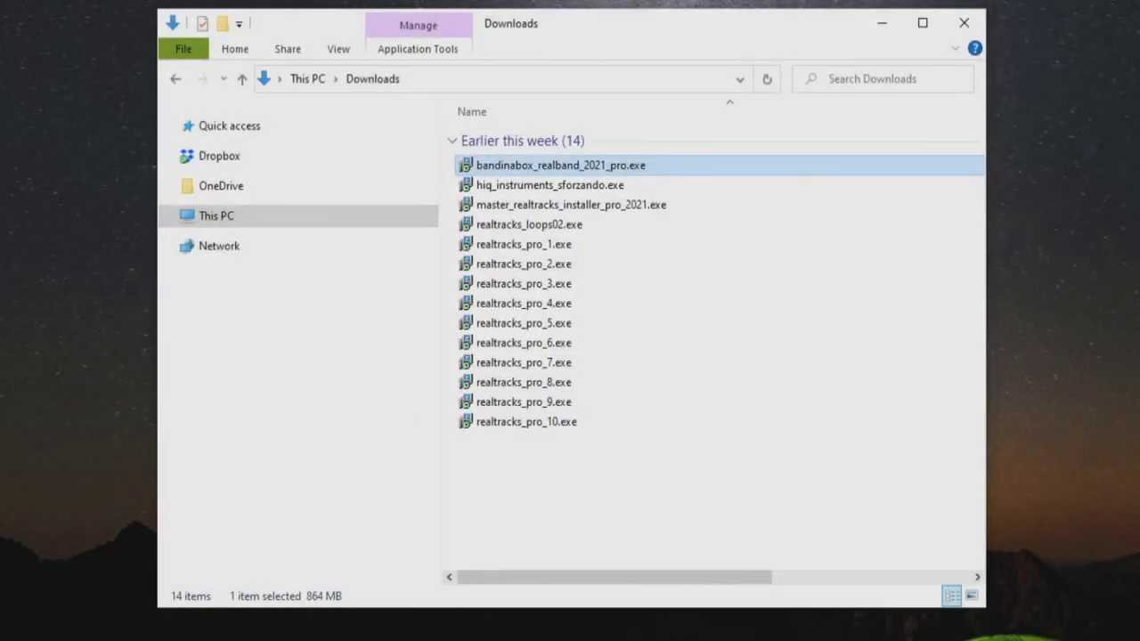
click(538, 187)
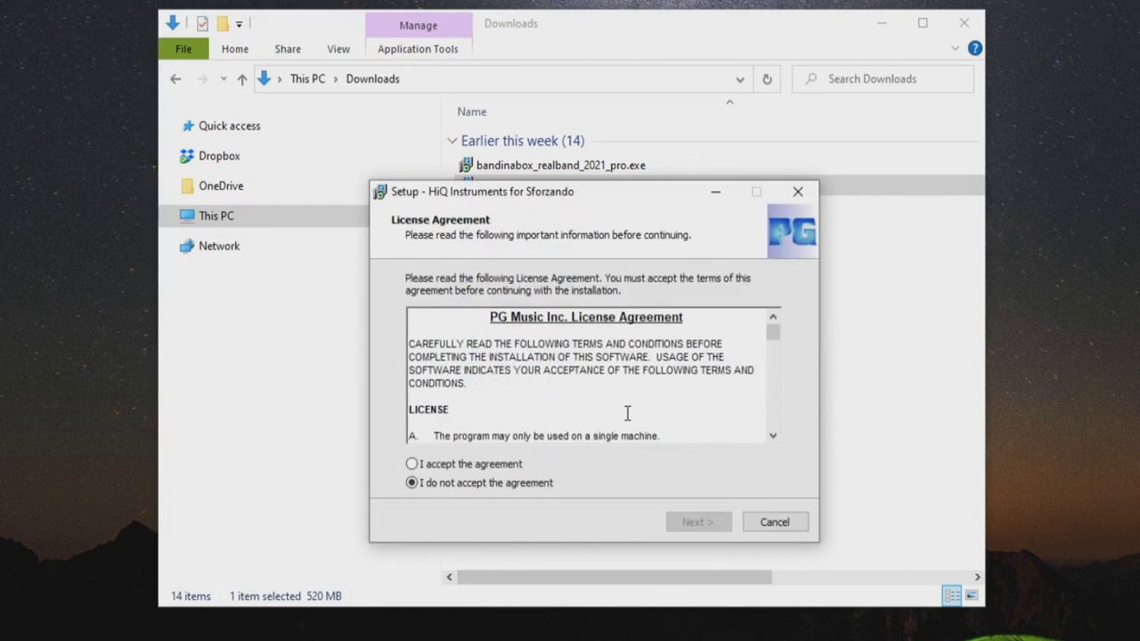
click(411, 464)
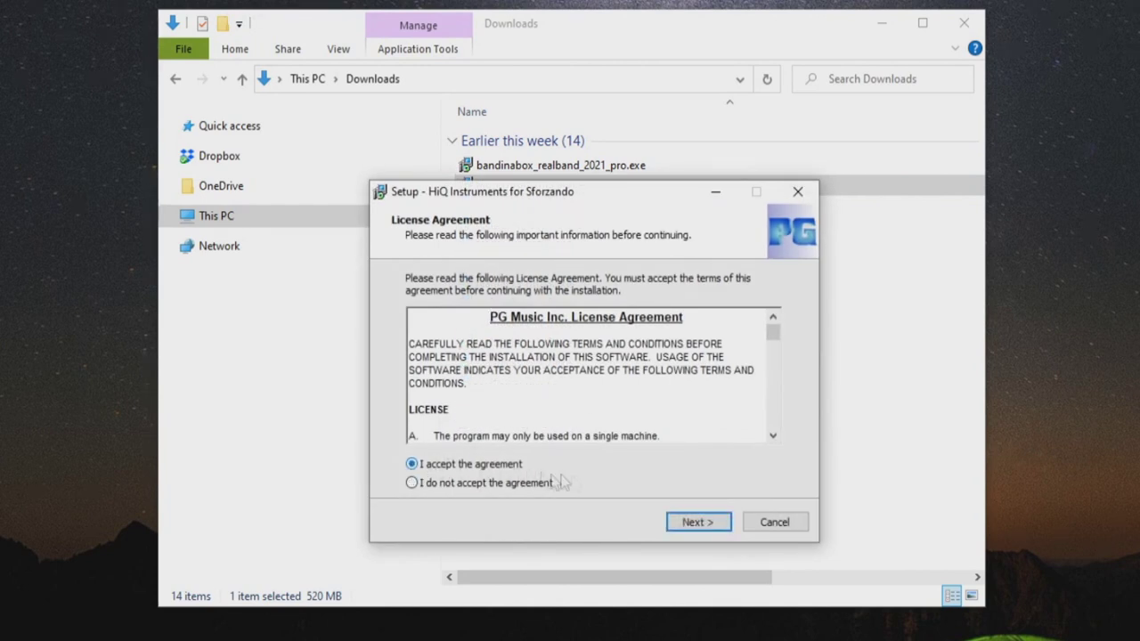
click(696, 520)
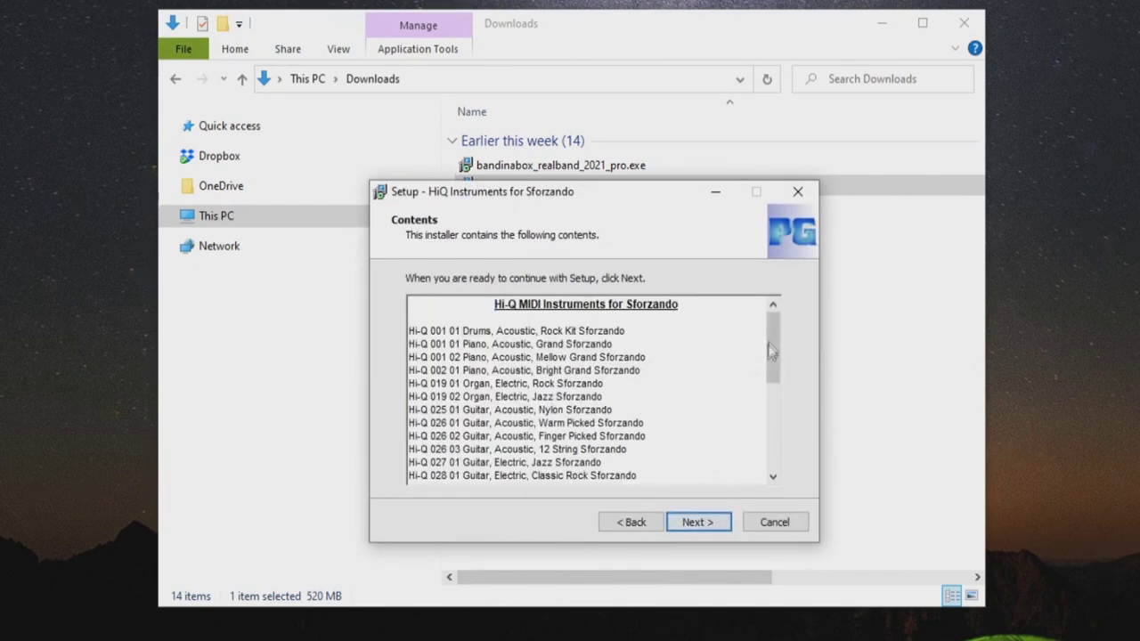
Step: Install the HiQ Instruments into C:\Program Files\PG Music Inc\Band-in-a-Box Sounds and finish the setup
scroll(775, 356, down, 1)
mouse_move(775, 356)
mouse_down()
mouse_move(774, 427)
mouse_move(774, 346)
mouse_up()
click(699, 524)
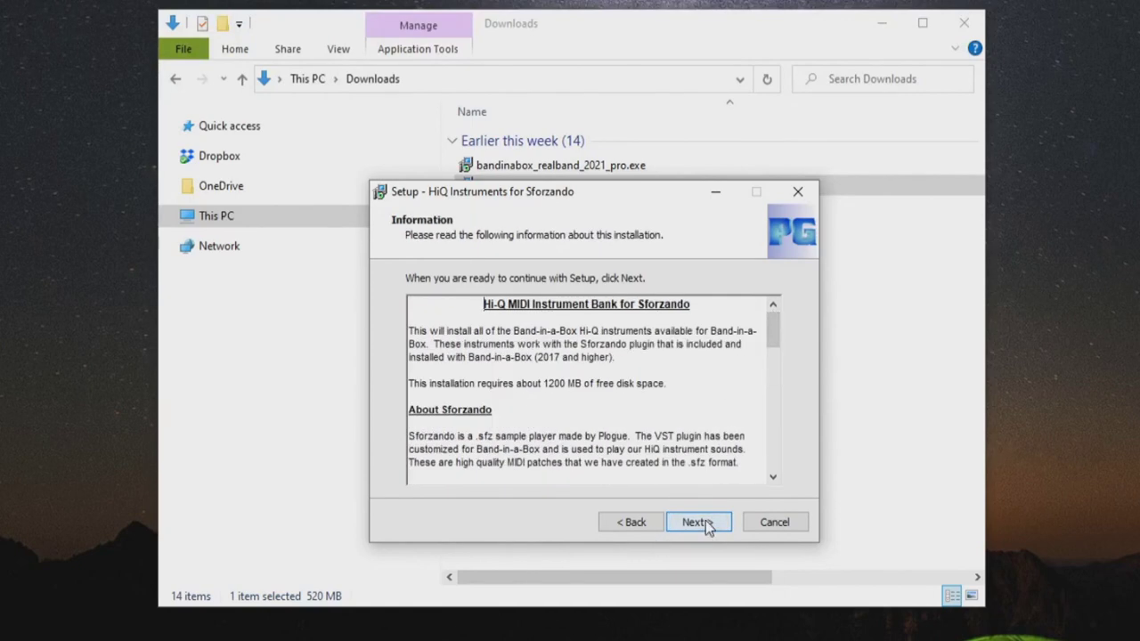
click(701, 524)
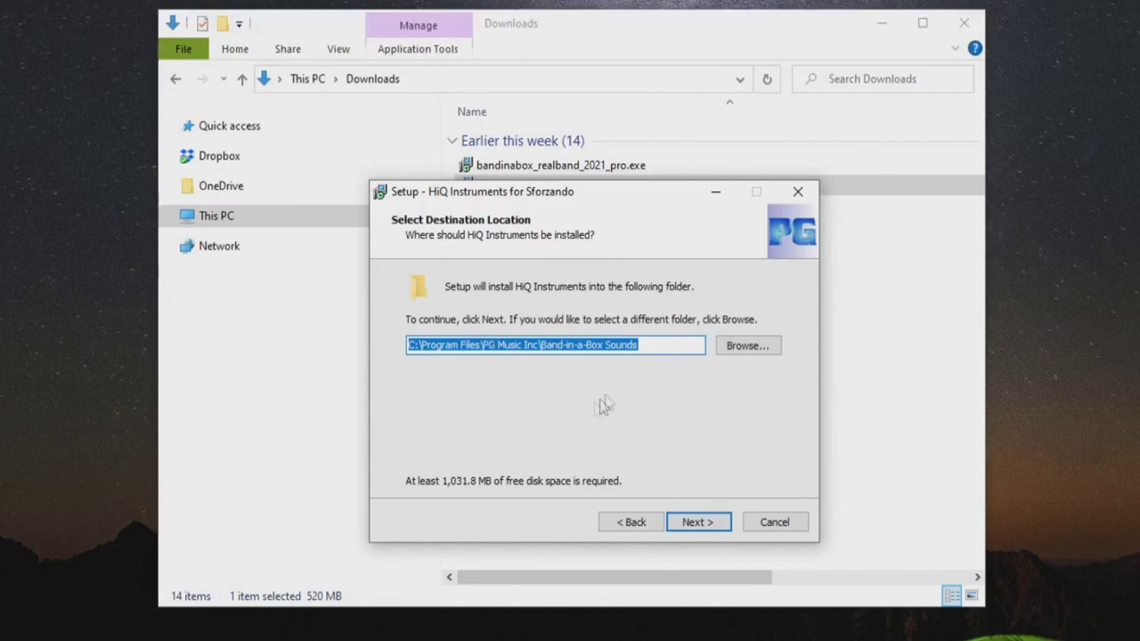
click(699, 524)
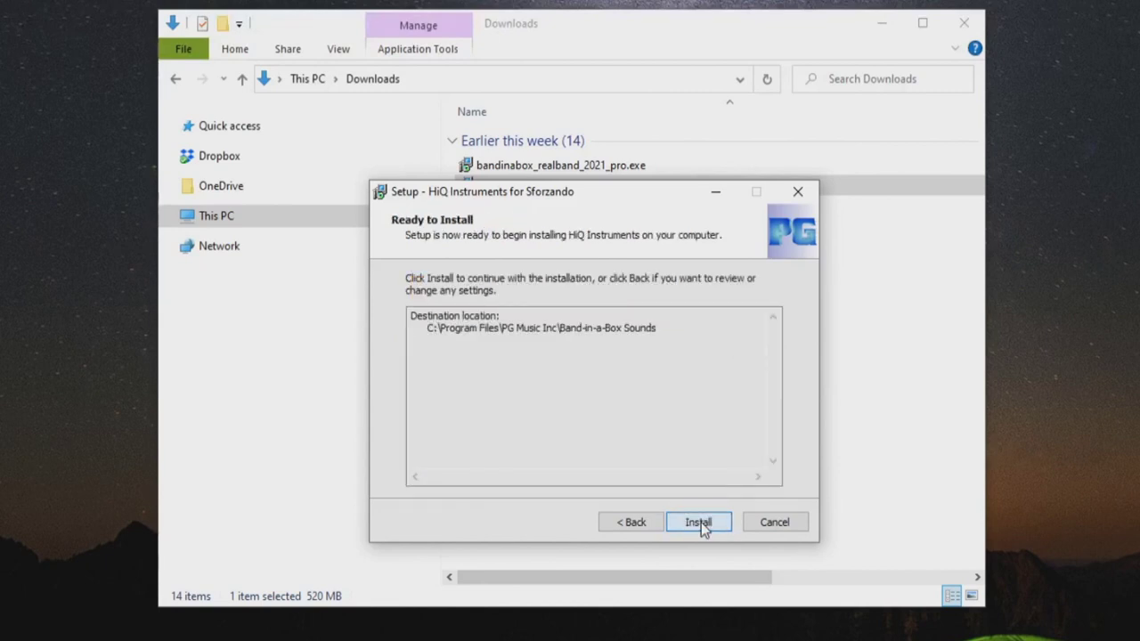
click(699, 522)
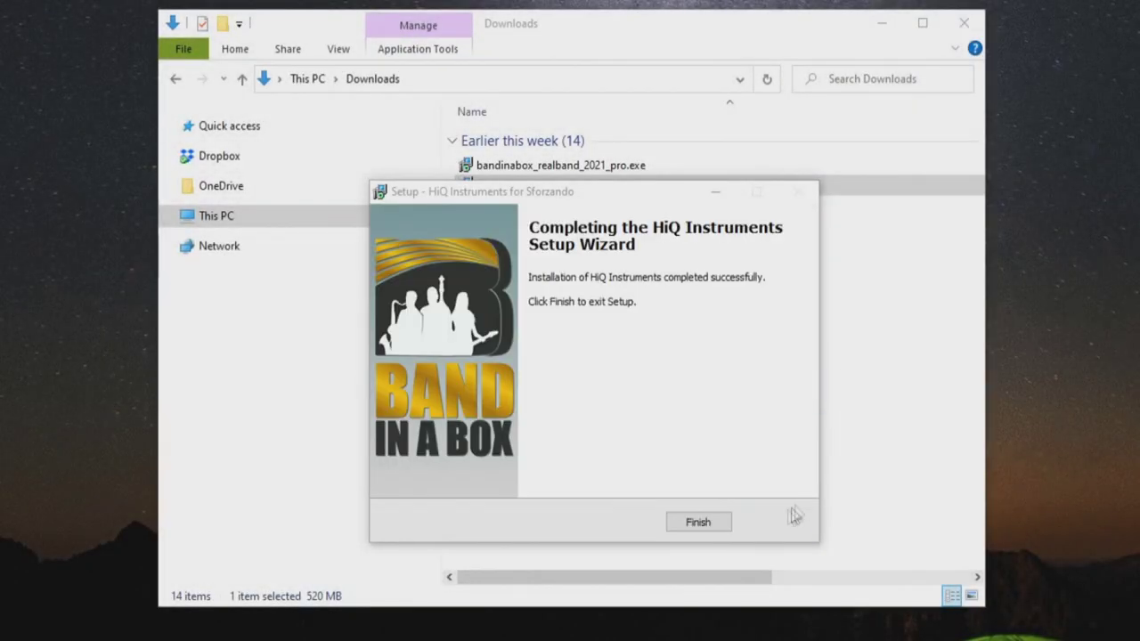
click(699, 522)
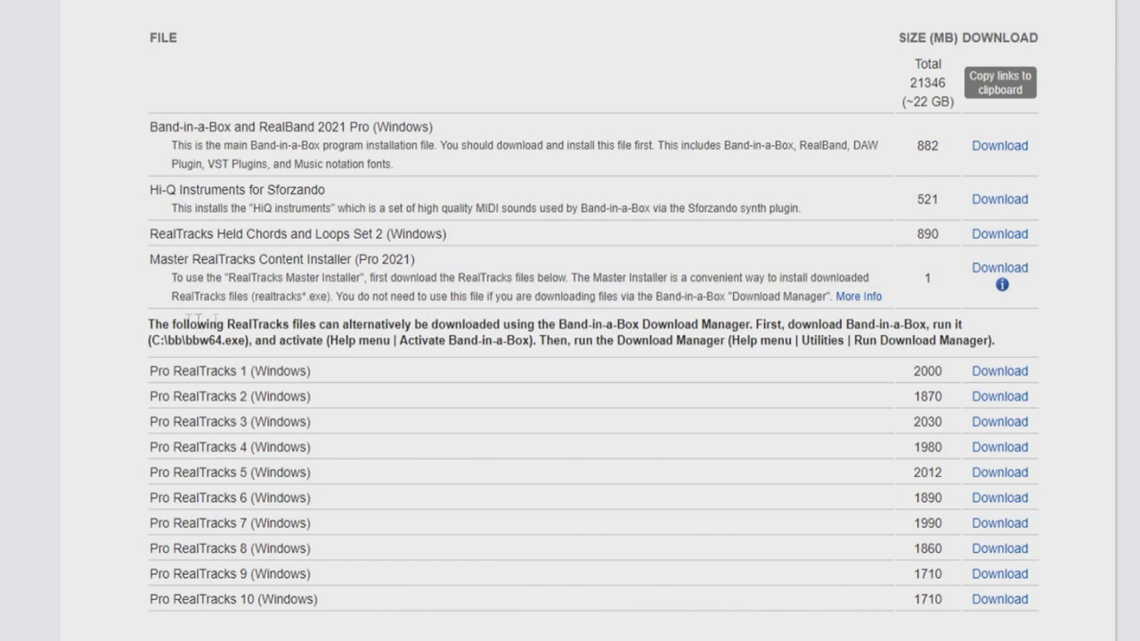
Step: Read the download page's notes on the Download Manager and on using the RealTracks Master Installer
drag(148, 326, 1002, 345)
click(1003, 348)
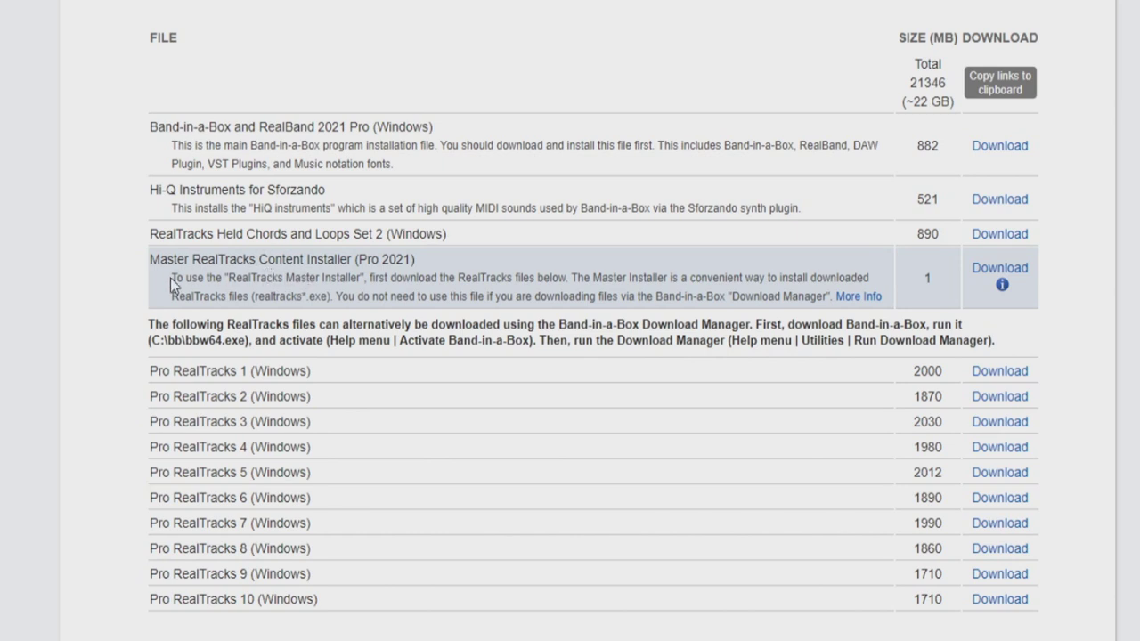
drag(170, 278, 568, 286)
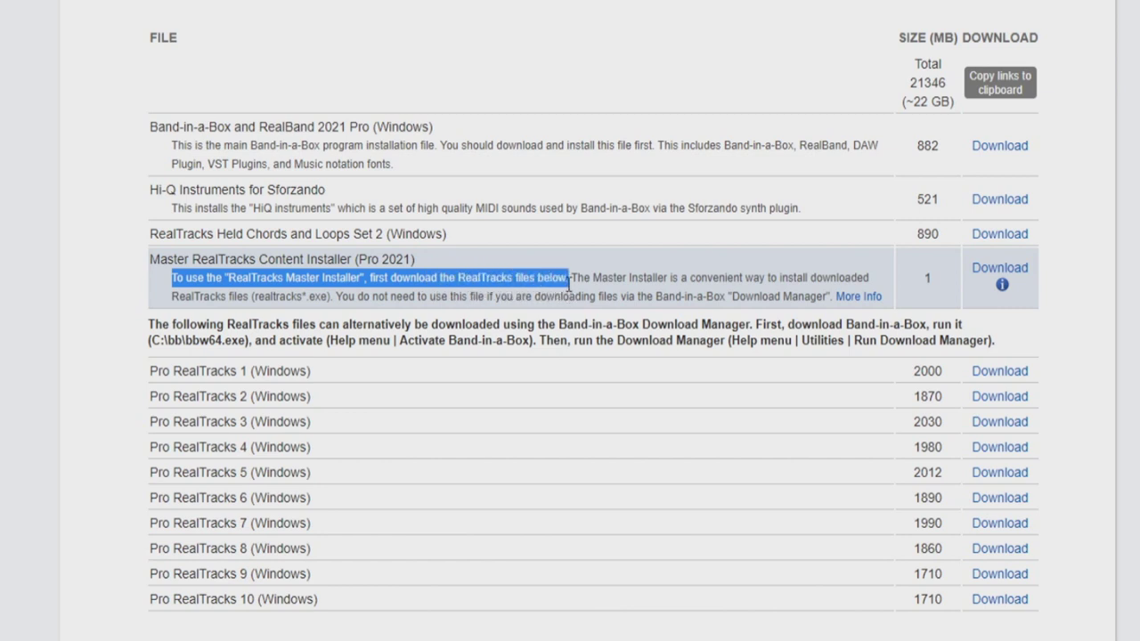
click(362, 366)
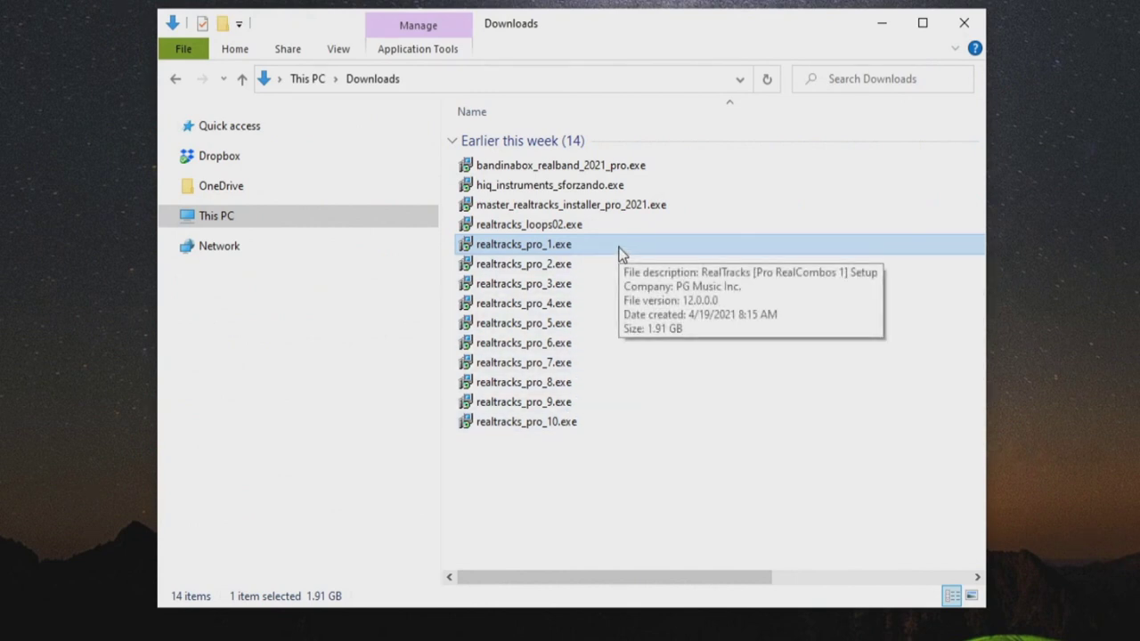
Step: Check the RealTracks files in Downloads, run master_realtracks_installer_pro_2021.exe from the same folder and accept the license agreement
click(631, 208)
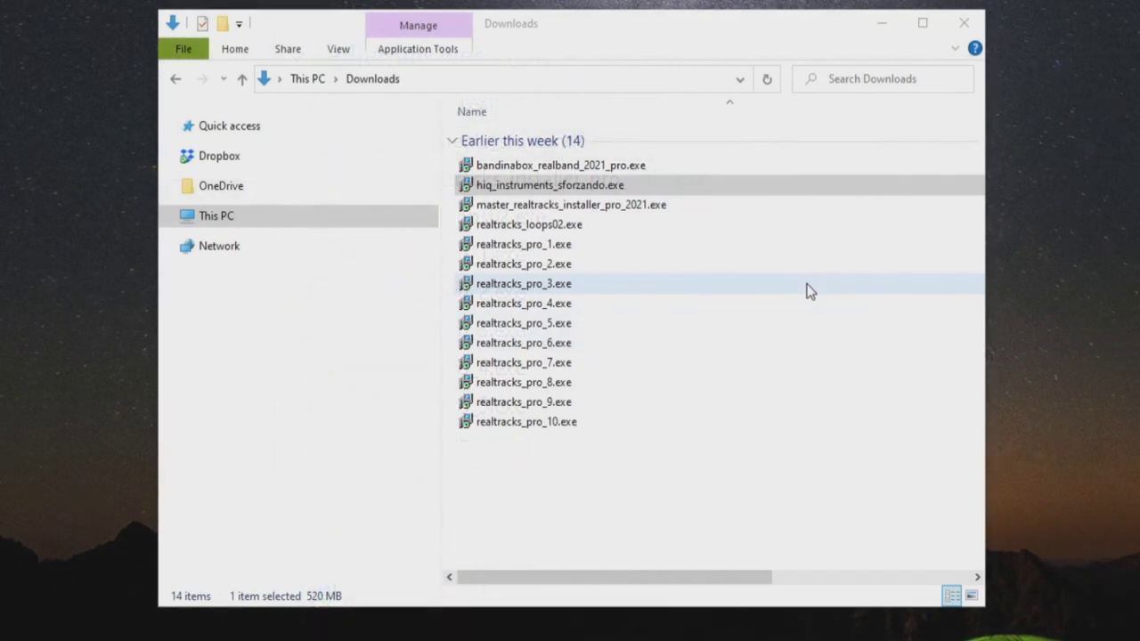
click(567, 229)
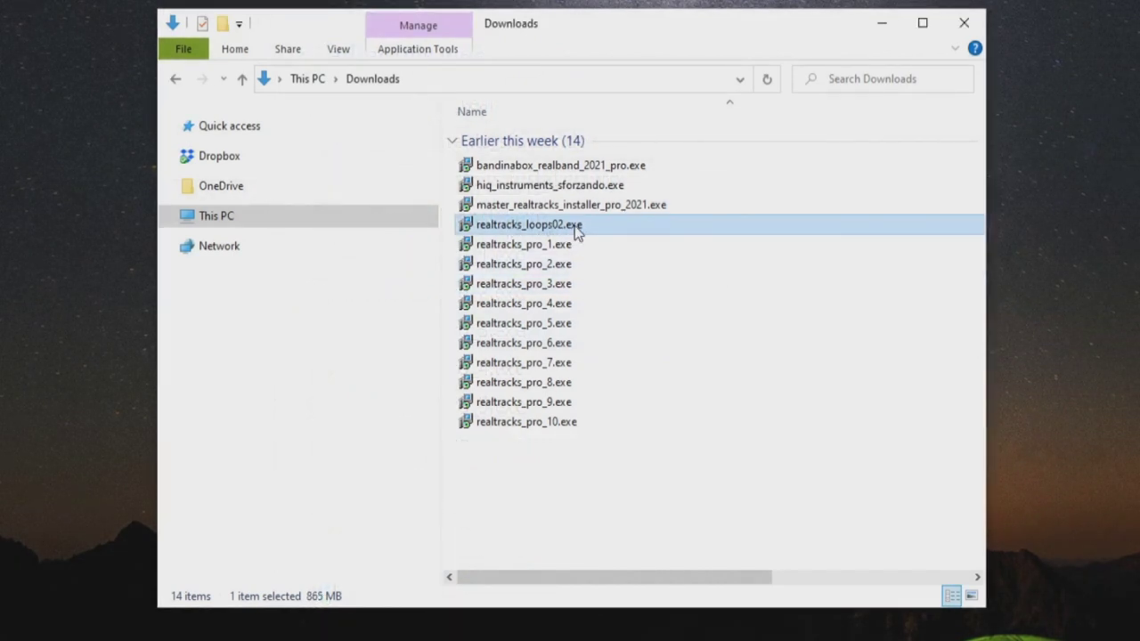
click(563, 245)
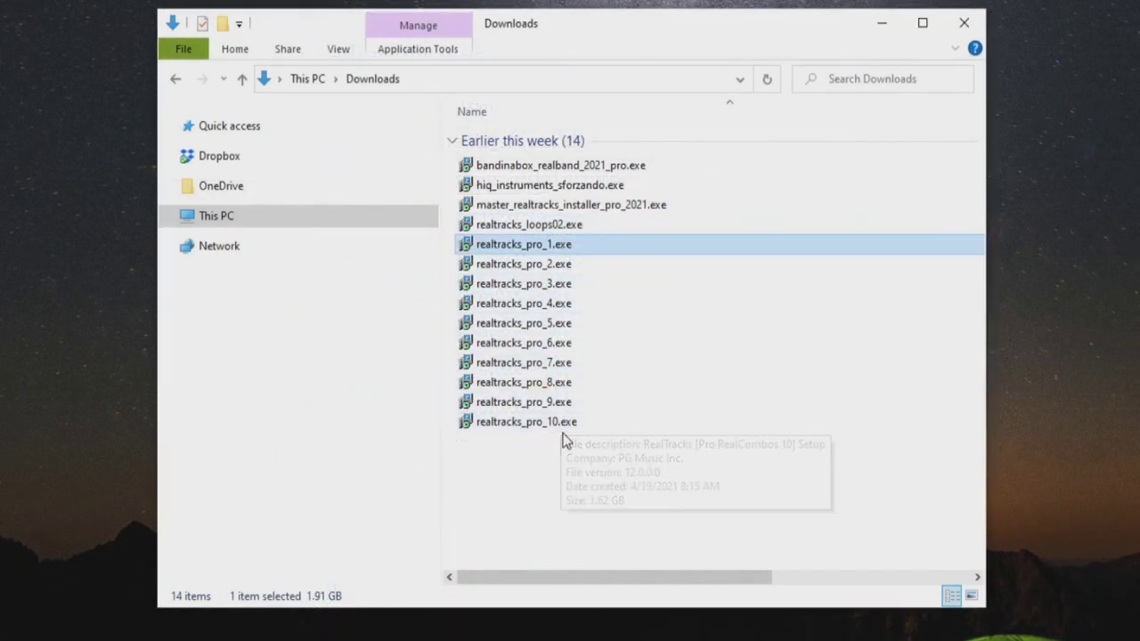
click(631, 208)
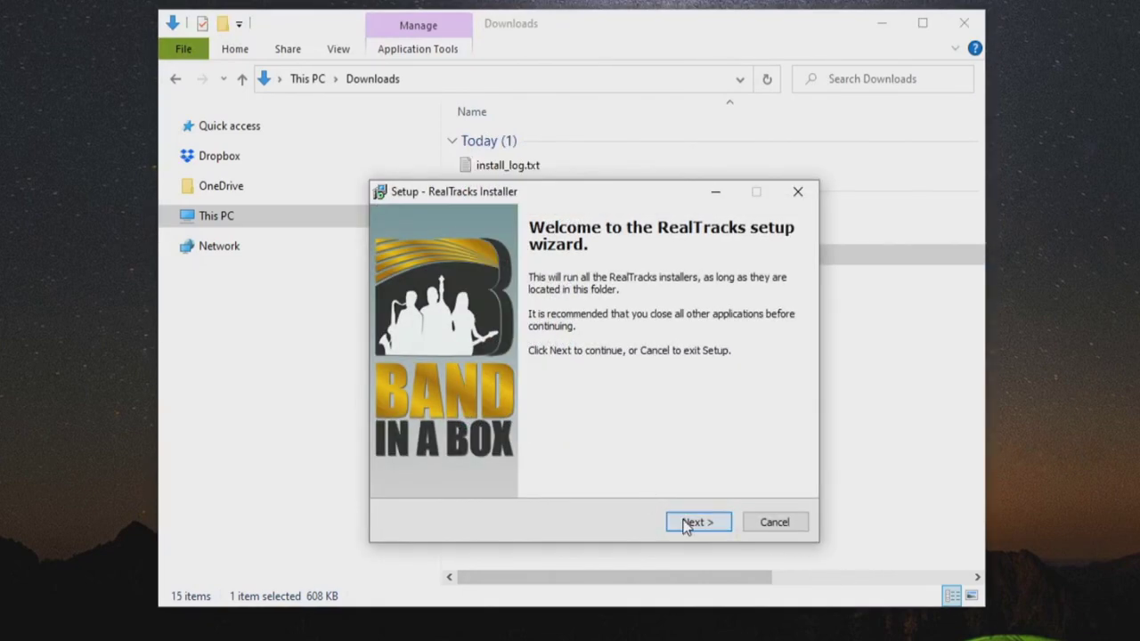
click(688, 524)
click(412, 464)
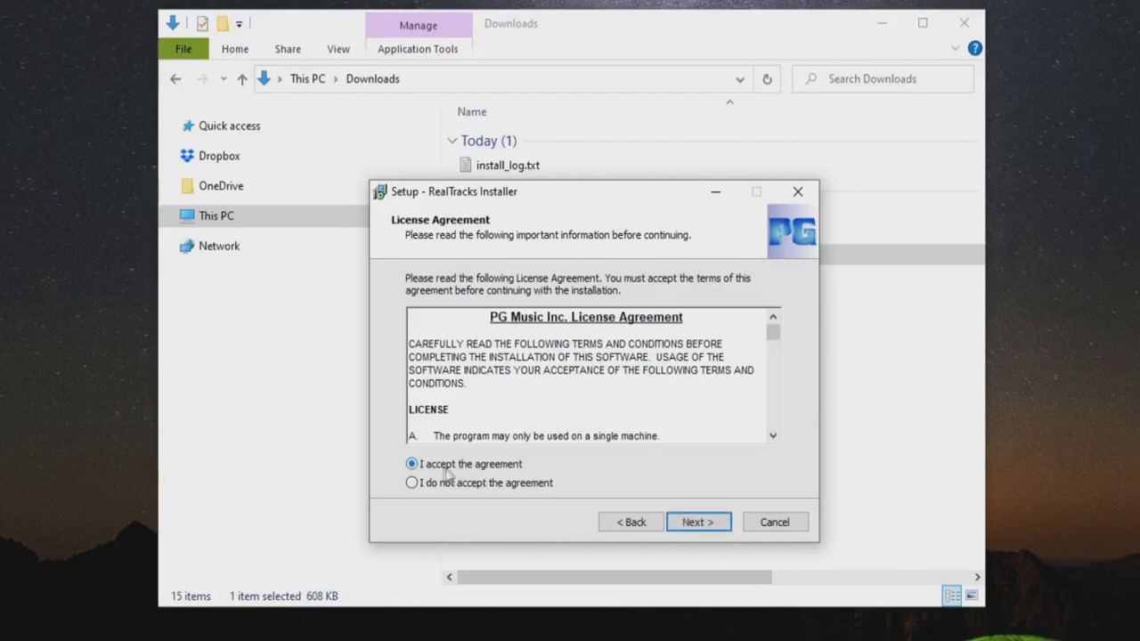
click(703, 524)
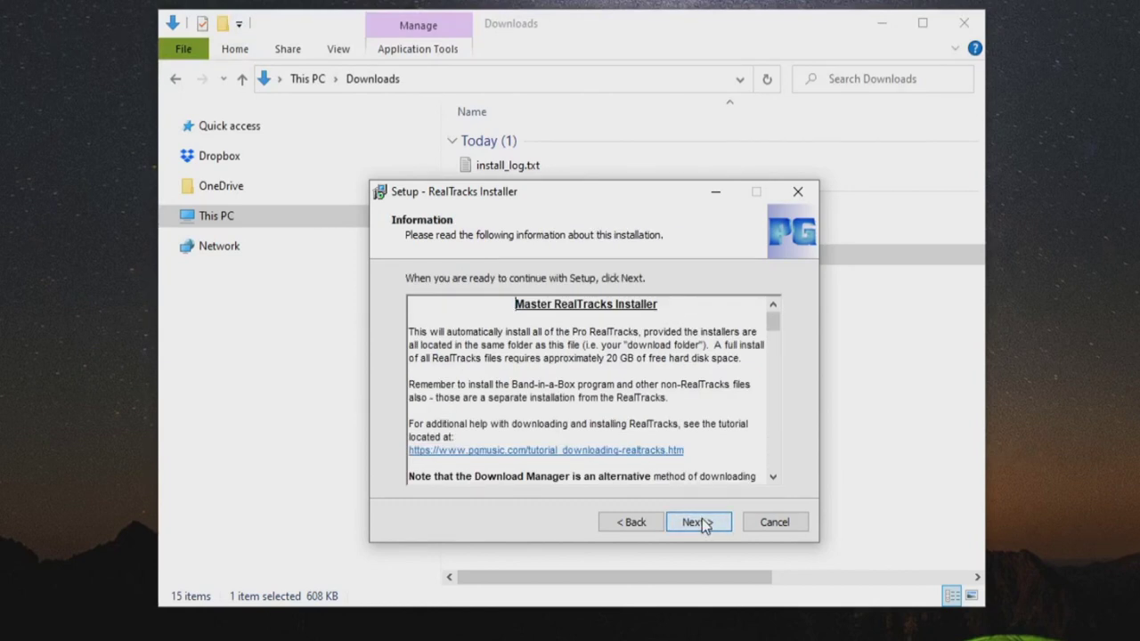
Step: Review the installer information and accept D:\bb as the Band-in-a-Box, RealDrums and RealTracks folder location
mouse_move(771, 316)
mouse_down()
mouse_move(773, 374)
mouse_move(783, 343)
mouse_move(773, 321)
mouse_up()
click(698, 524)
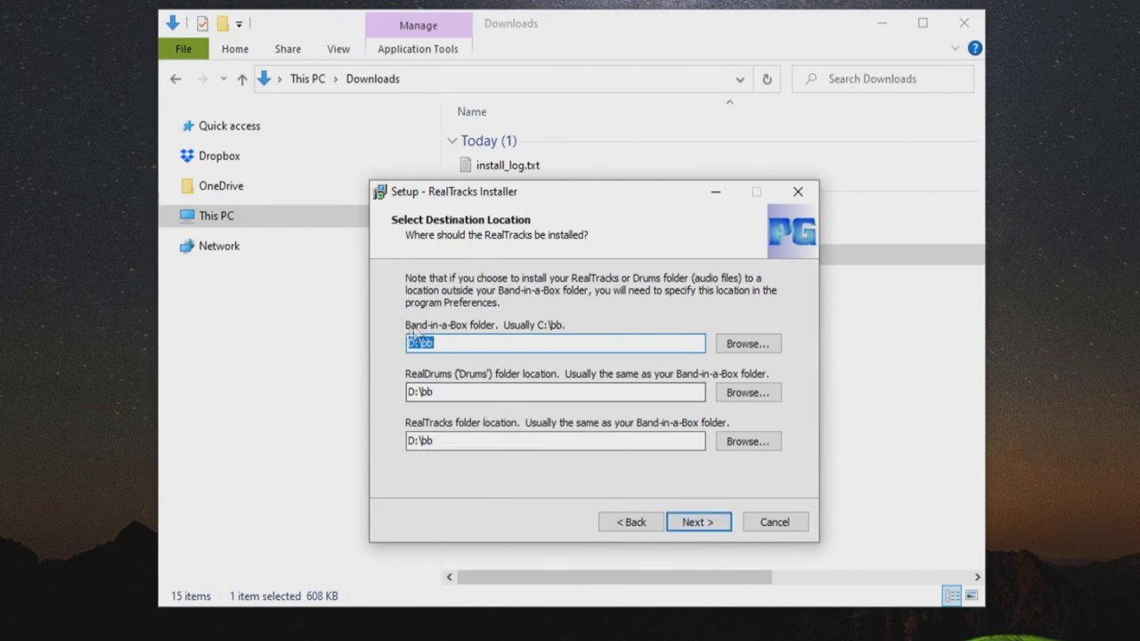
click(717, 525)
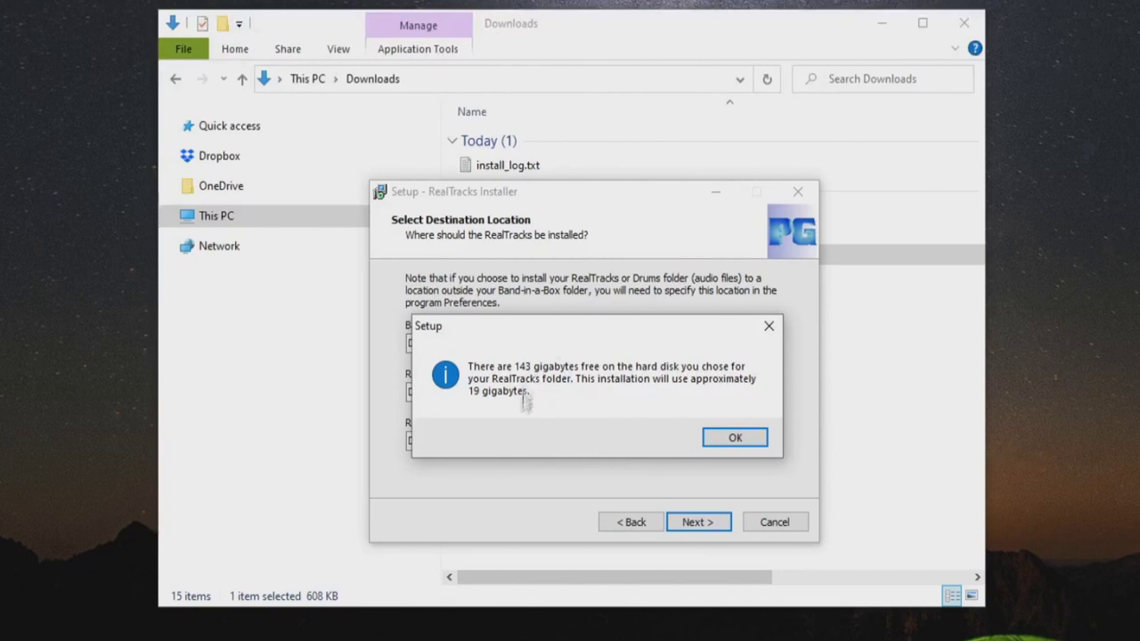
click(723, 443)
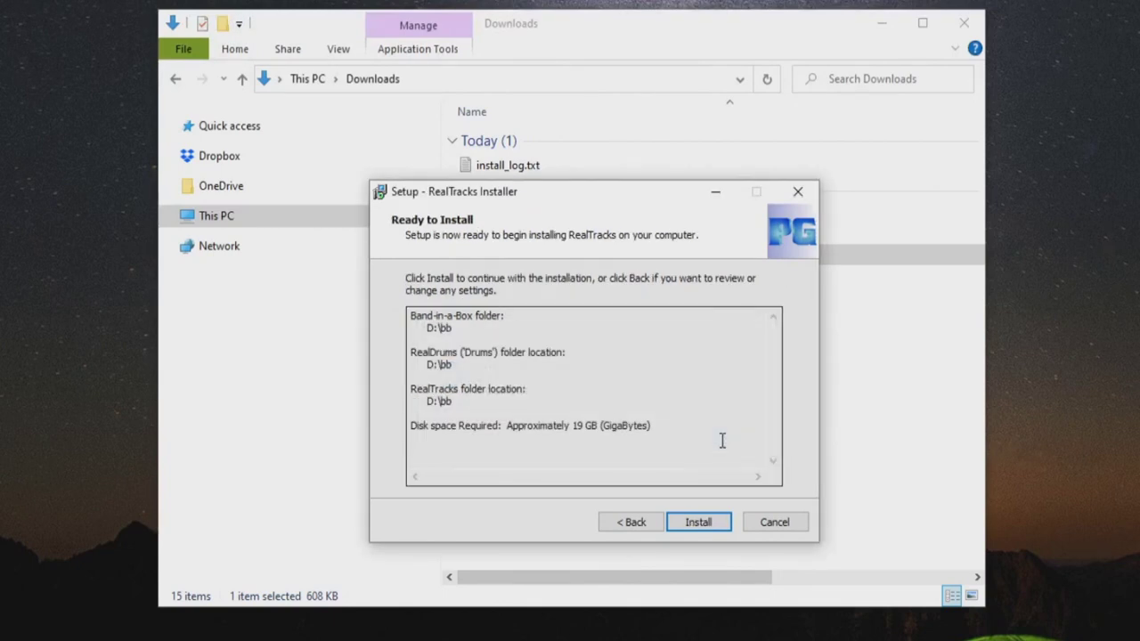
Step: Install the RealTracks into D:\bb with the master installer and finish the setup
click(693, 524)
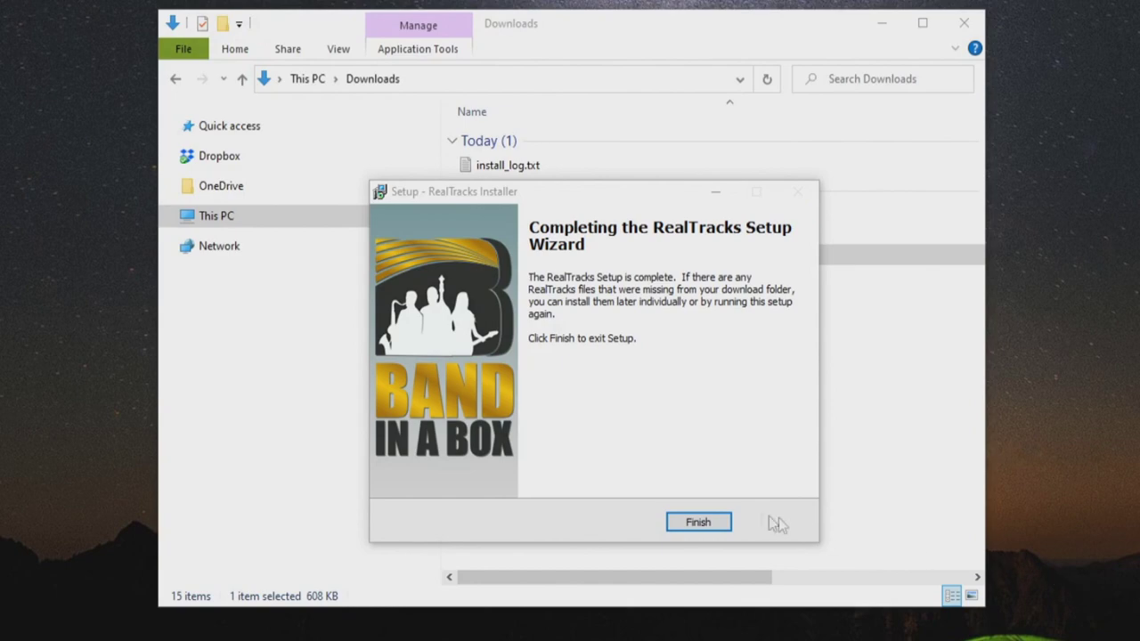
click(696, 524)
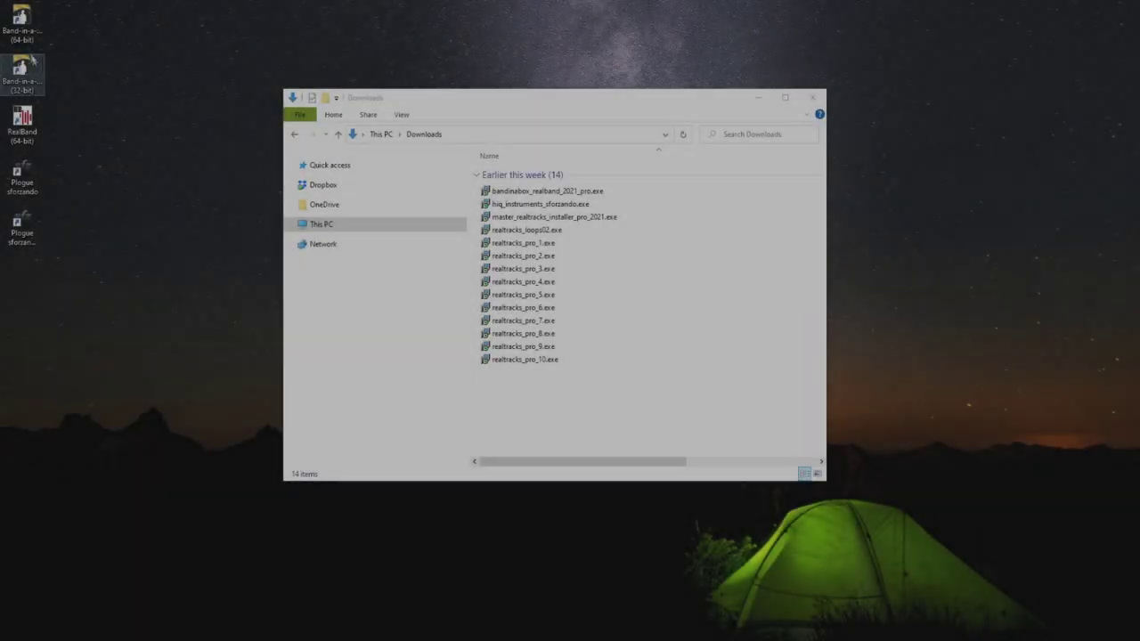
Step: Start Band-in-a-Box (64-bit) and rebuild its styles list in the StylePicker
double_click(21, 20)
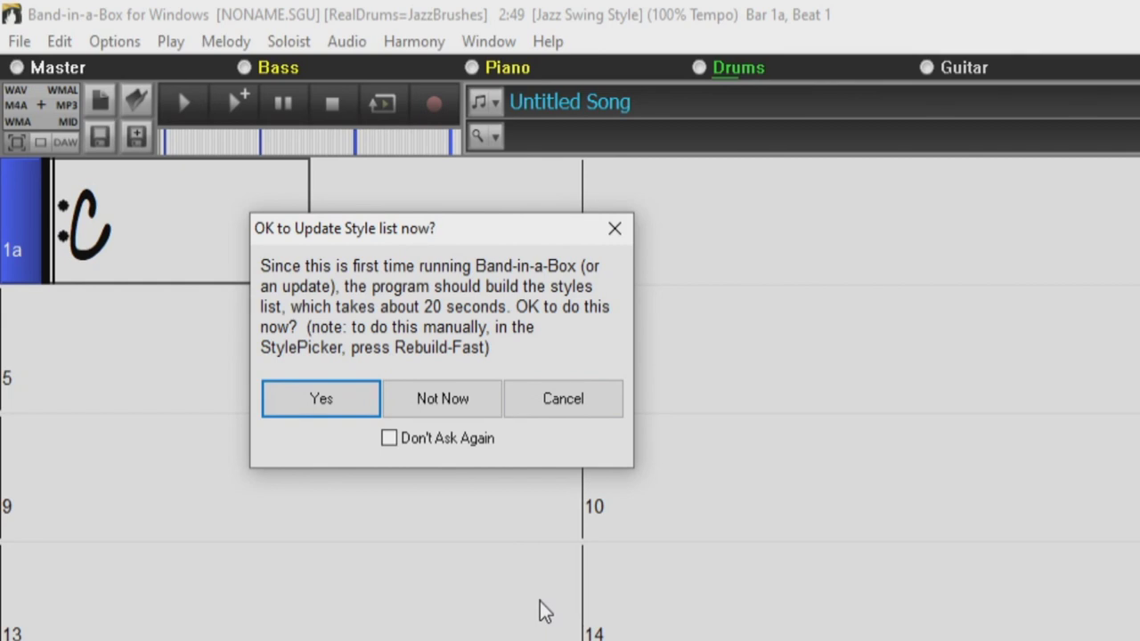
click(338, 412)
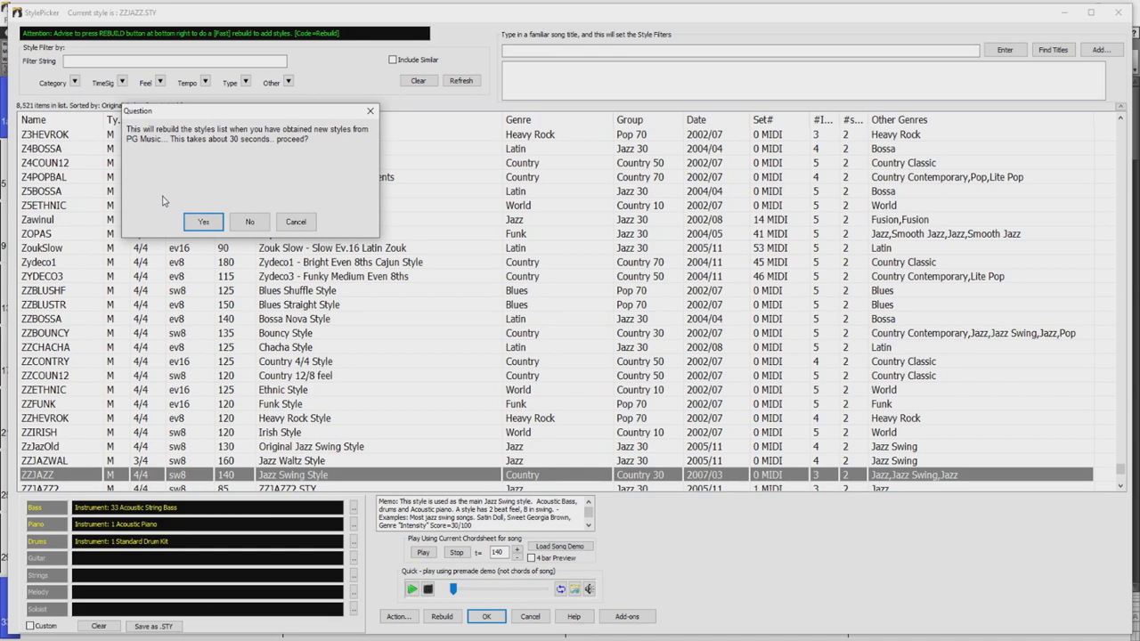
click(204, 222)
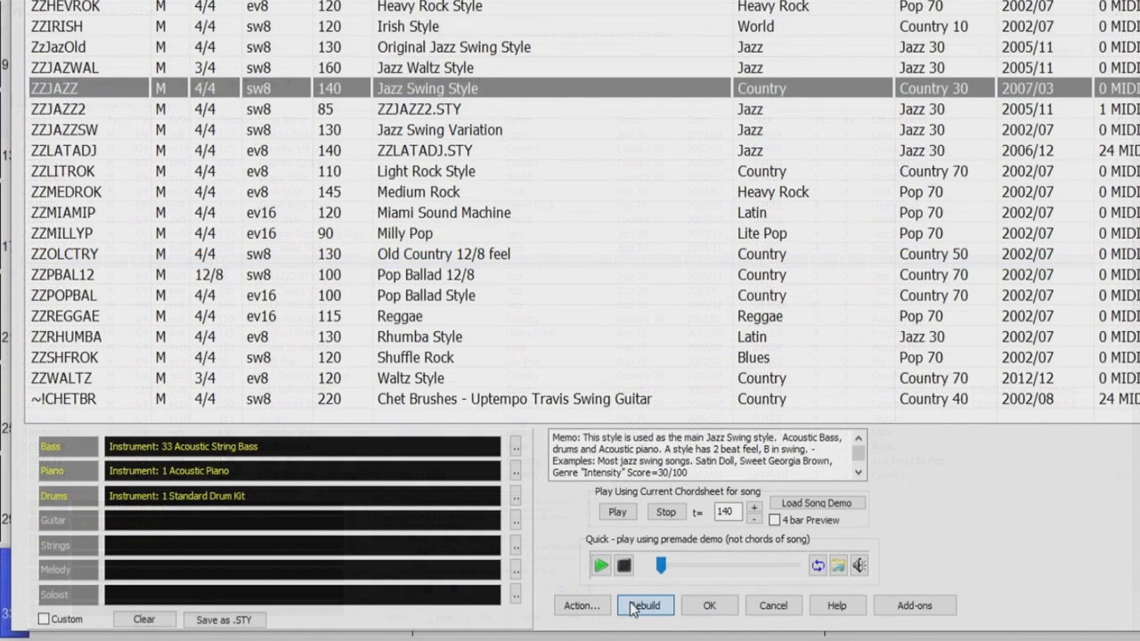
click(436, 617)
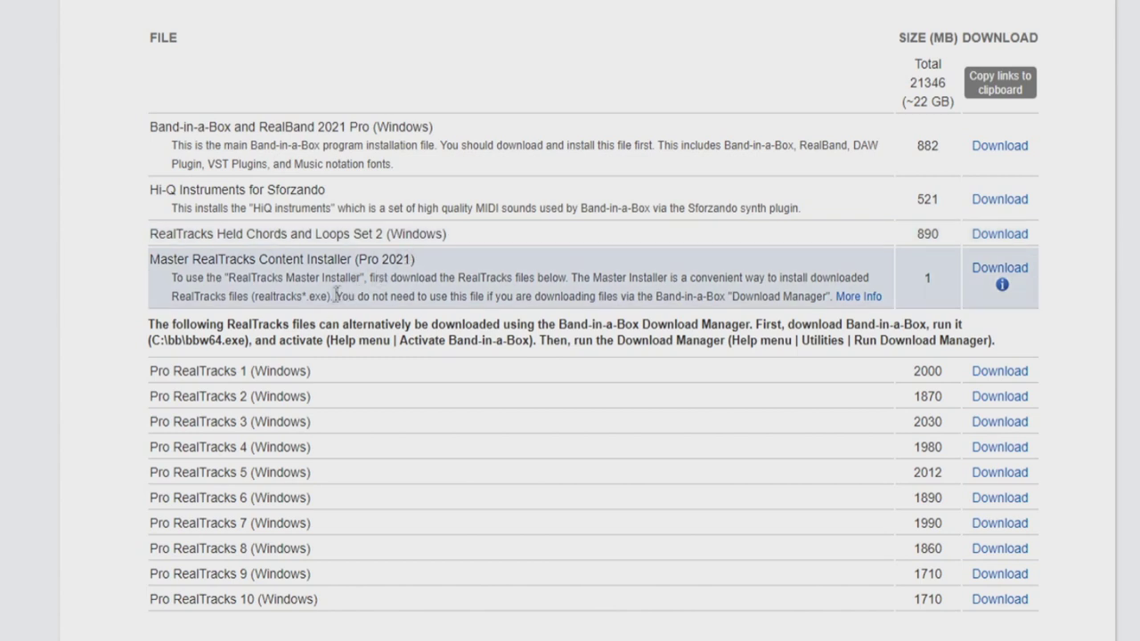
Step: Review the download page's RealTracks notes, run realtracks_loops02.exe from Downloads and accept its license agreement
drag(154, 326, 748, 358)
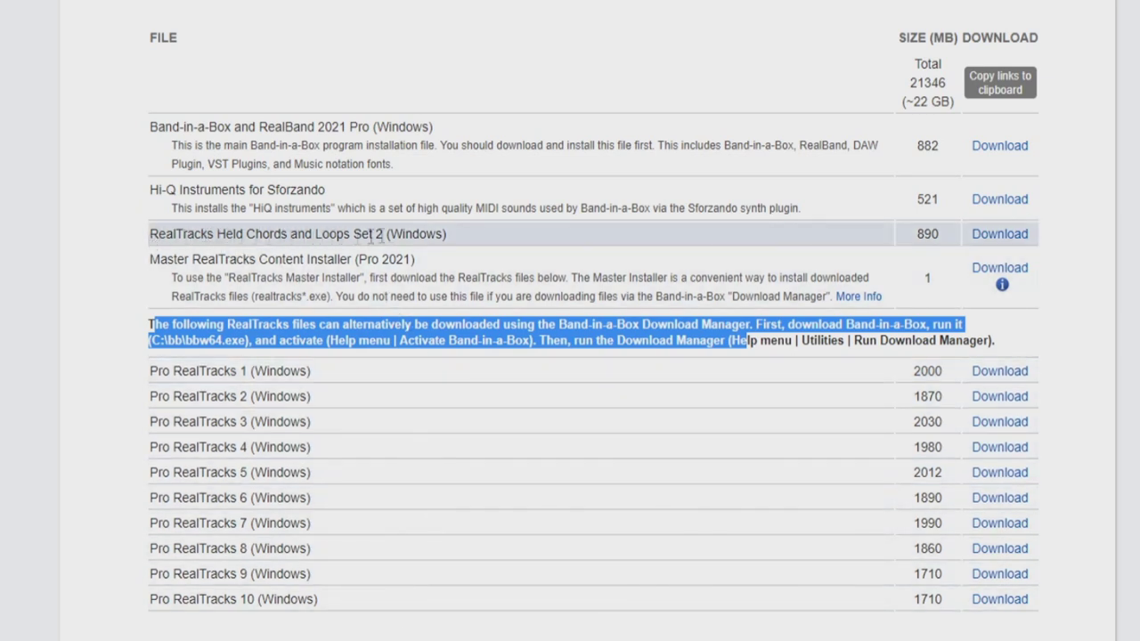
click(498, 244)
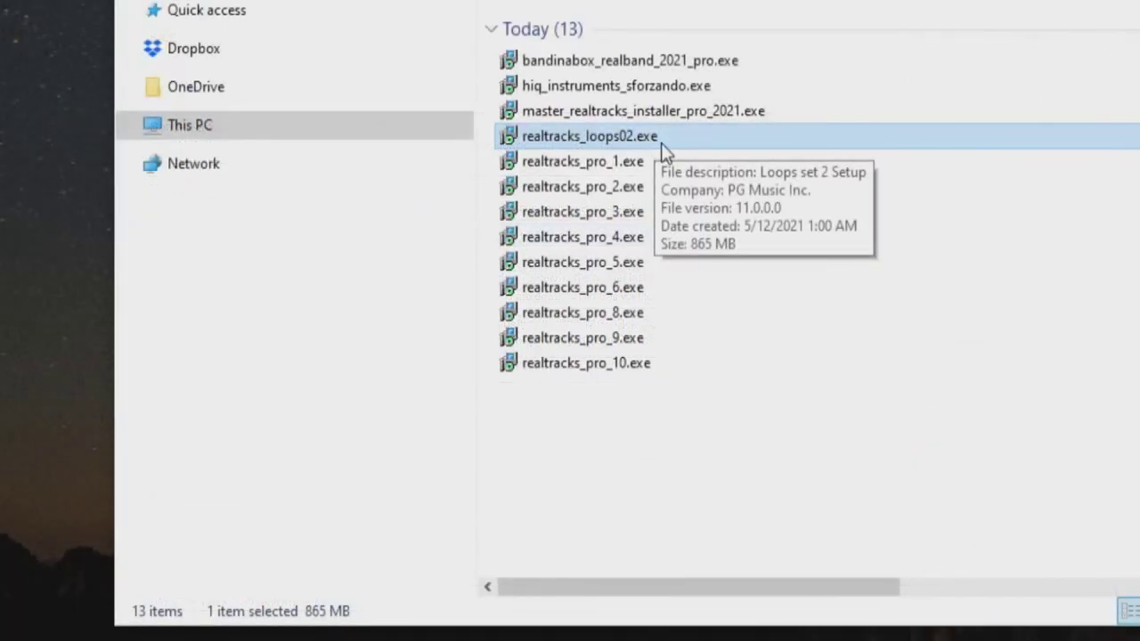
double_click(655, 140)
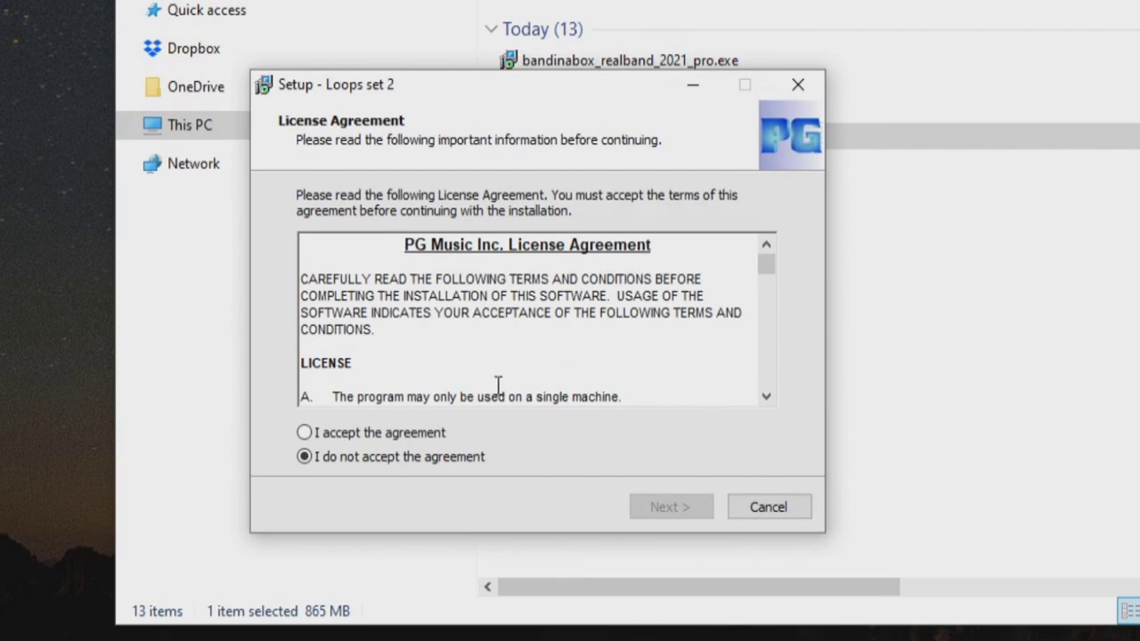
click(328, 434)
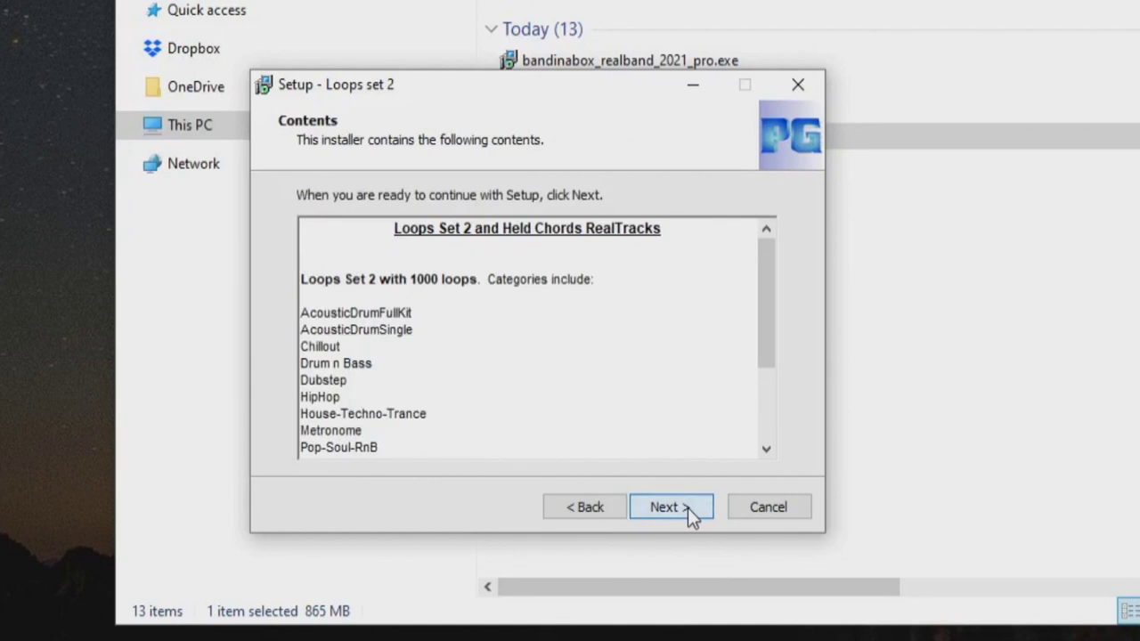
Step: Review the Loops set 2 contents and install it with D:\bb as the Band-in-a-Box and RealTracks folder
drag(766, 336, 771, 419)
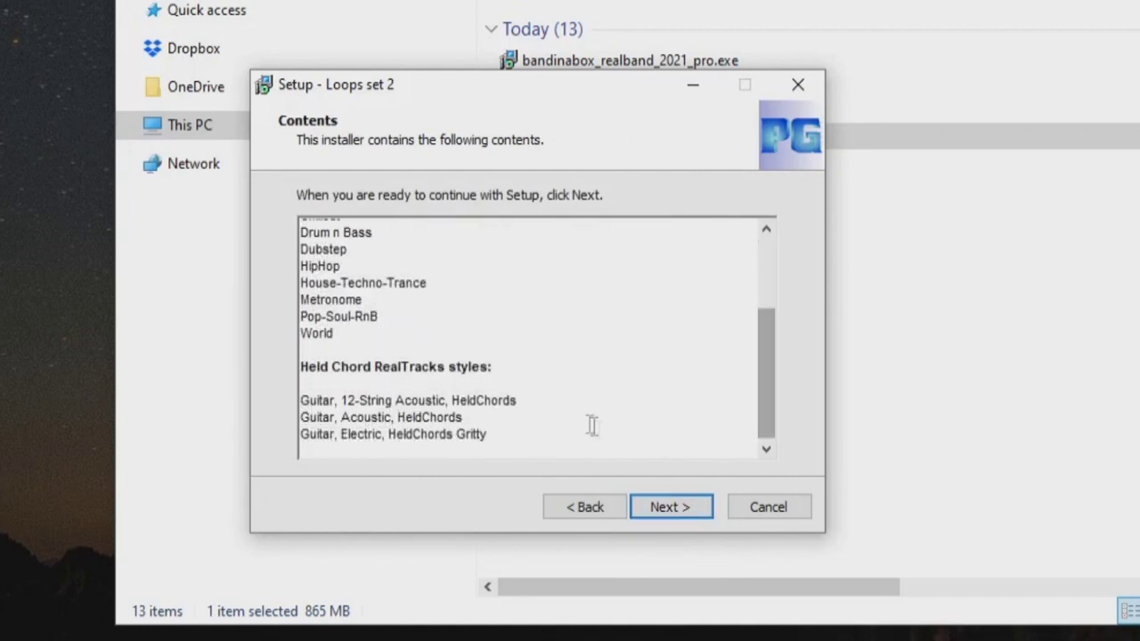
click(659, 506)
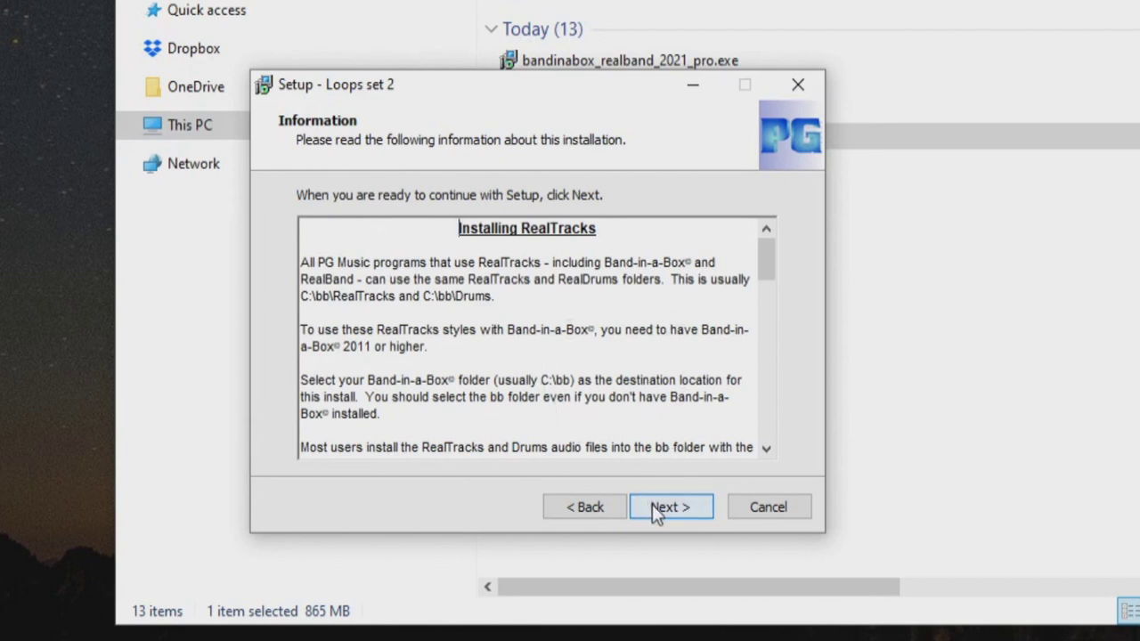
click(656, 509)
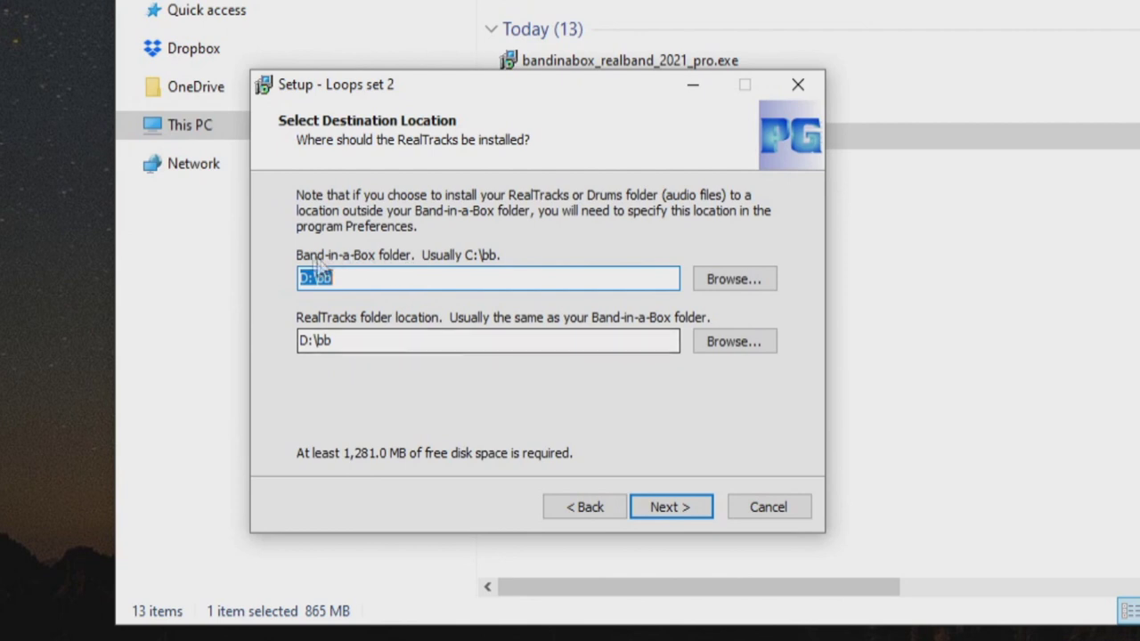
click(708, 514)
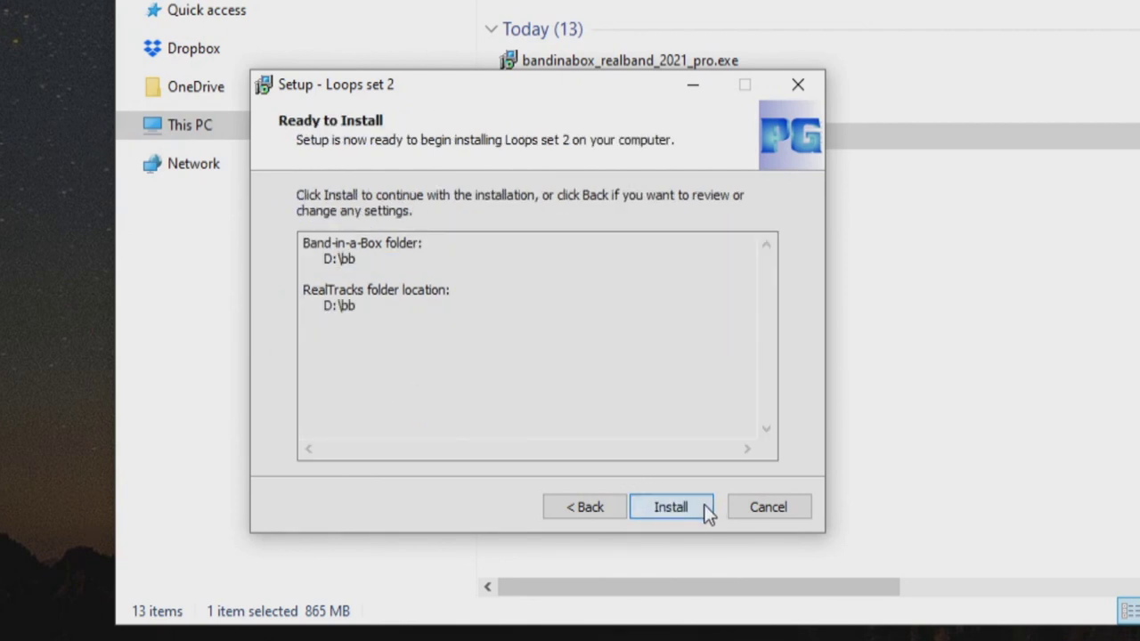
click(708, 514)
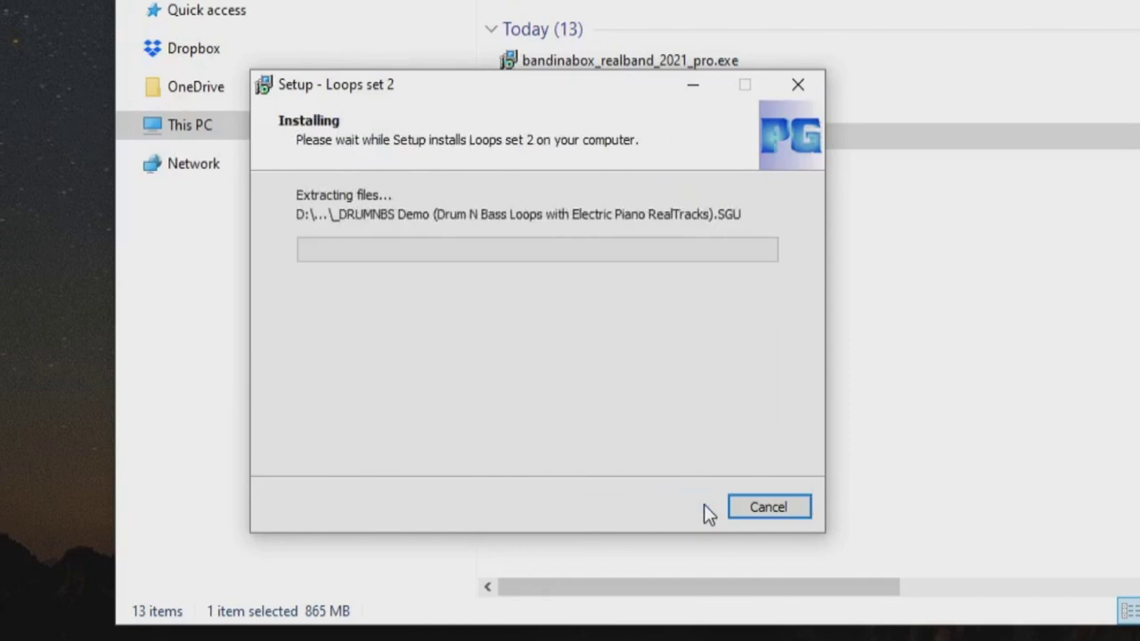
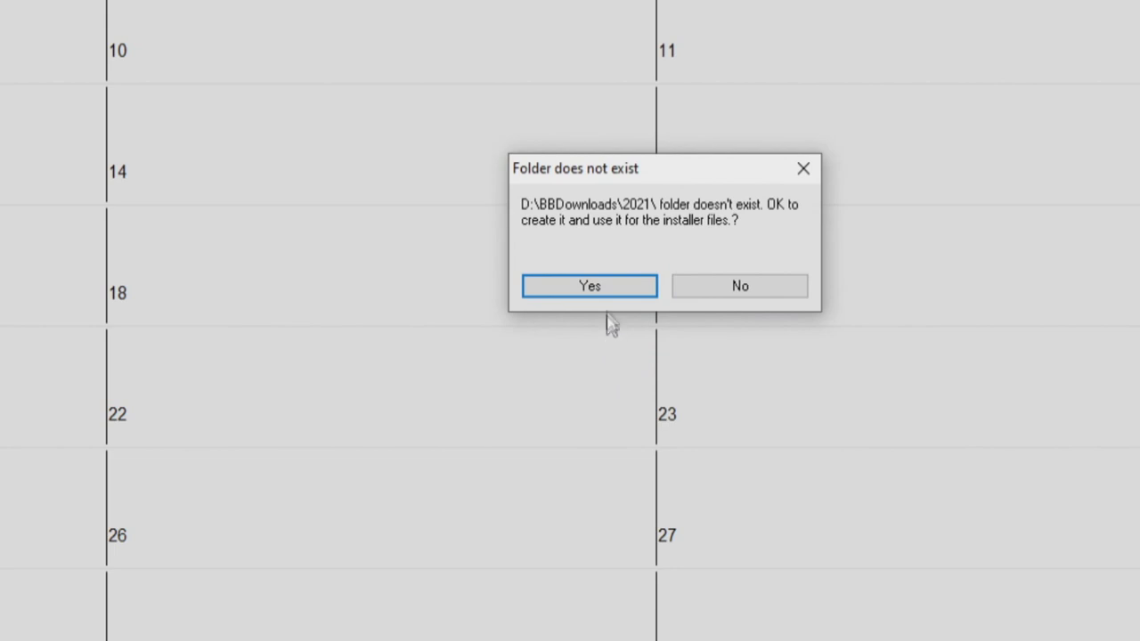
Step: Create D:\BBDownloads\2021\ for the installer files and allow at most 4 downloads at a time with automatic installation
click(612, 290)
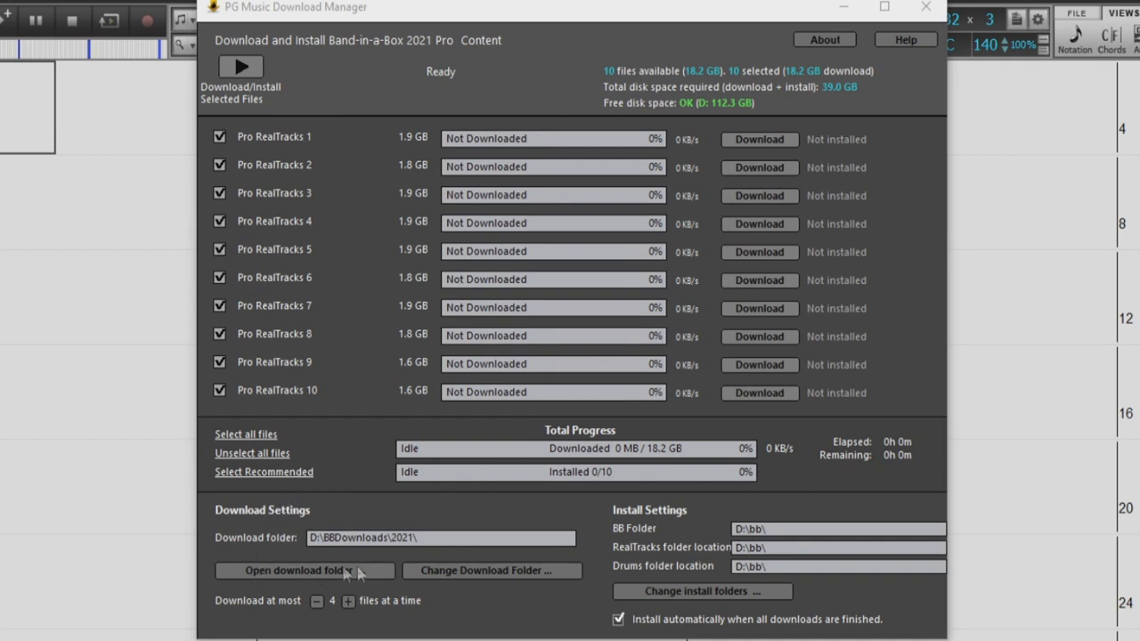
click(316, 602)
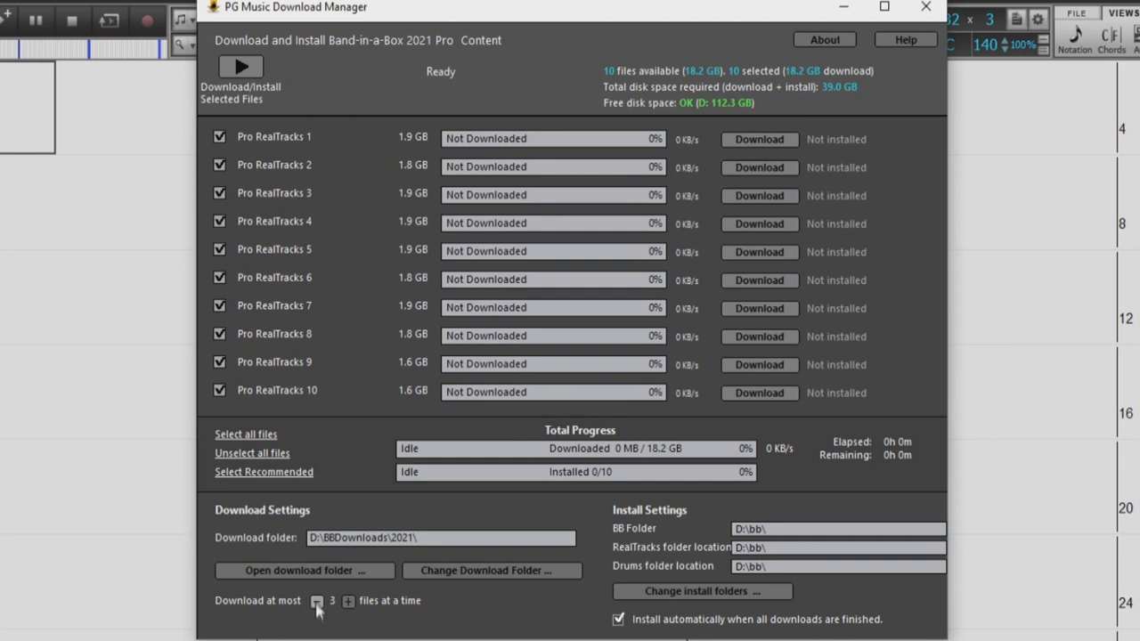
click(348, 602)
click(618, 620)
Step: Download and install all ten selected Pro RealTracks files with the Download Manager
click(248, 69)
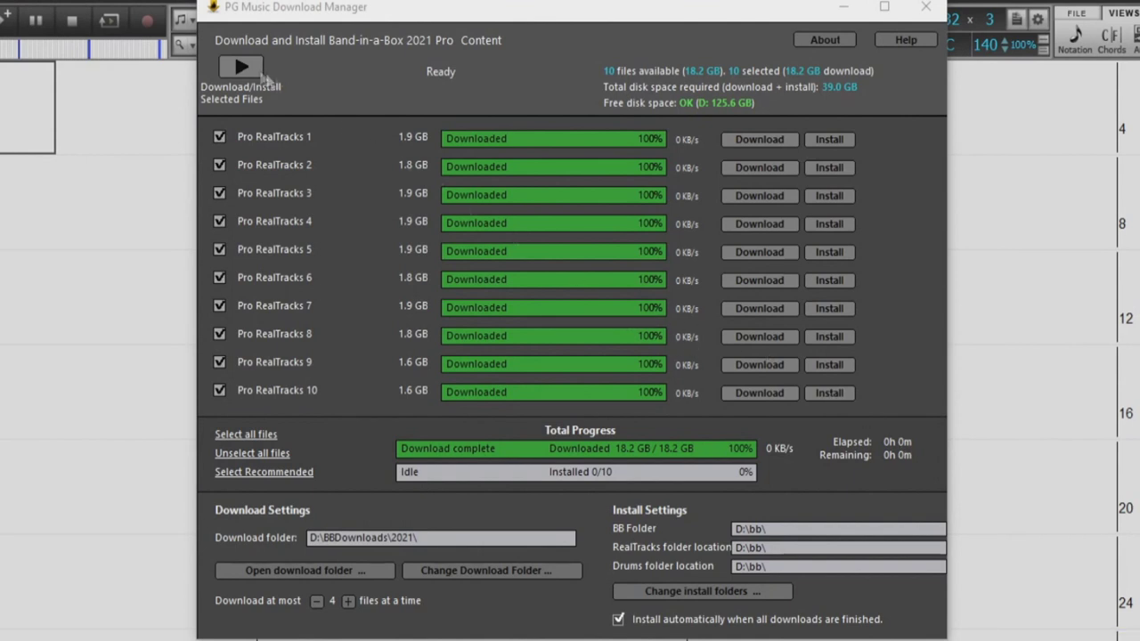
click(234, 71)
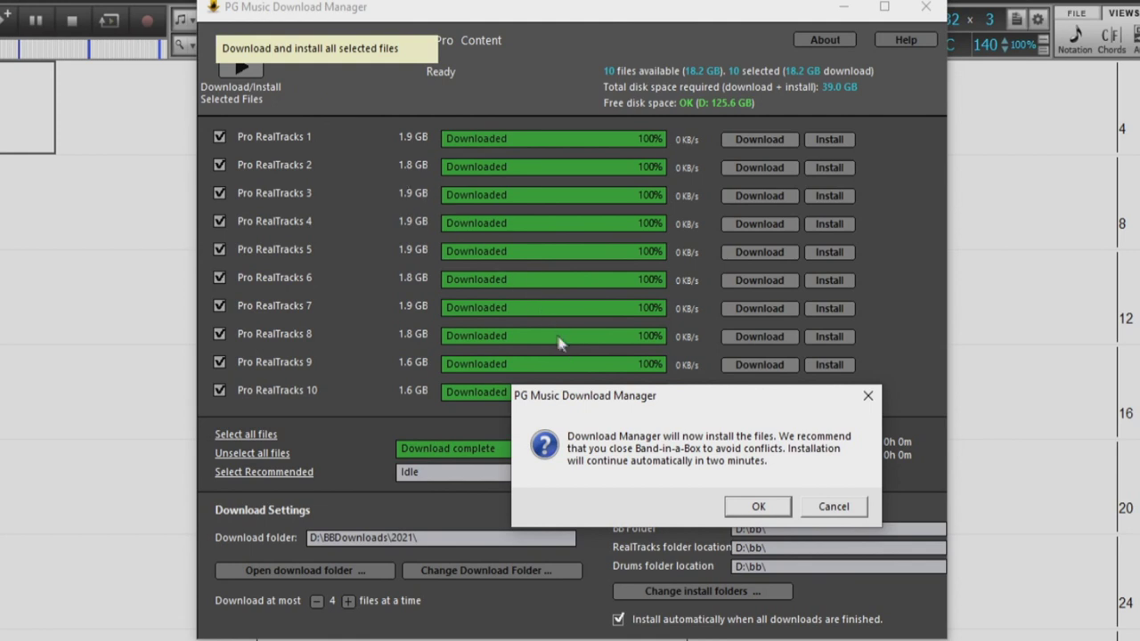
click(755, 506)
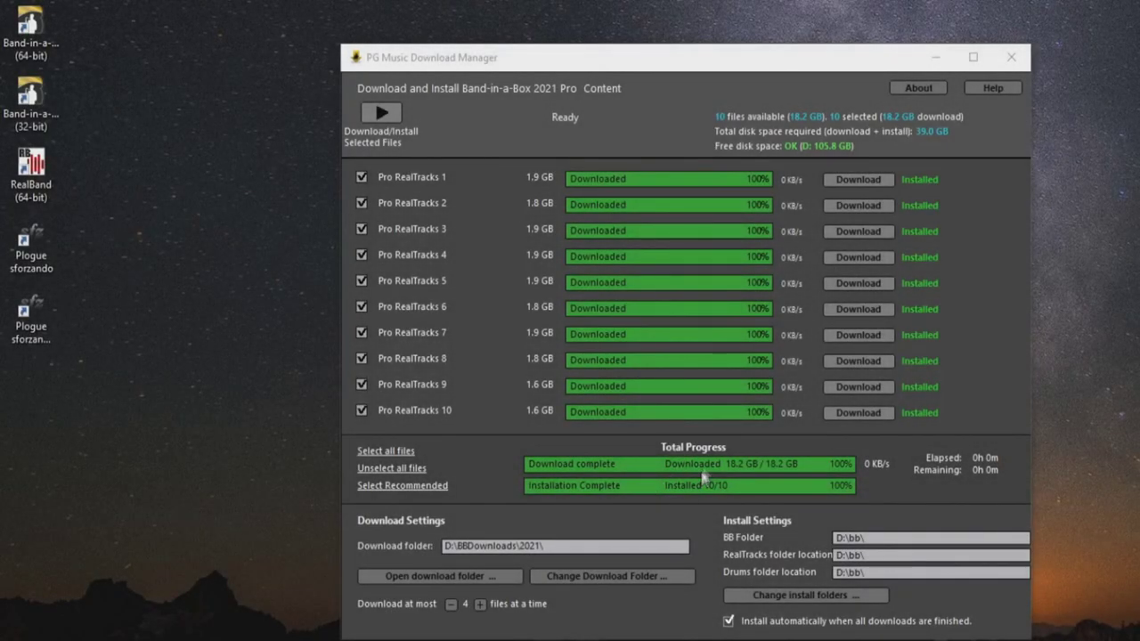
mouse_move(723, 324)
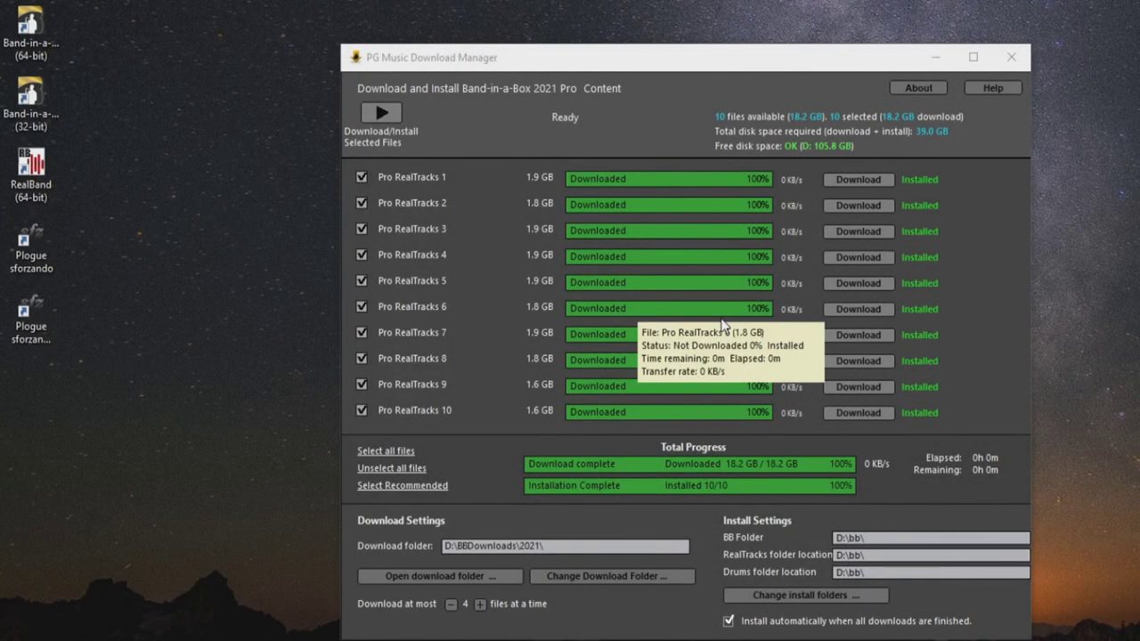
Step: Close the Download Manager, return to Band-in-a-Box and rebuild the styles list for the newly installed content
click(1010, 59)
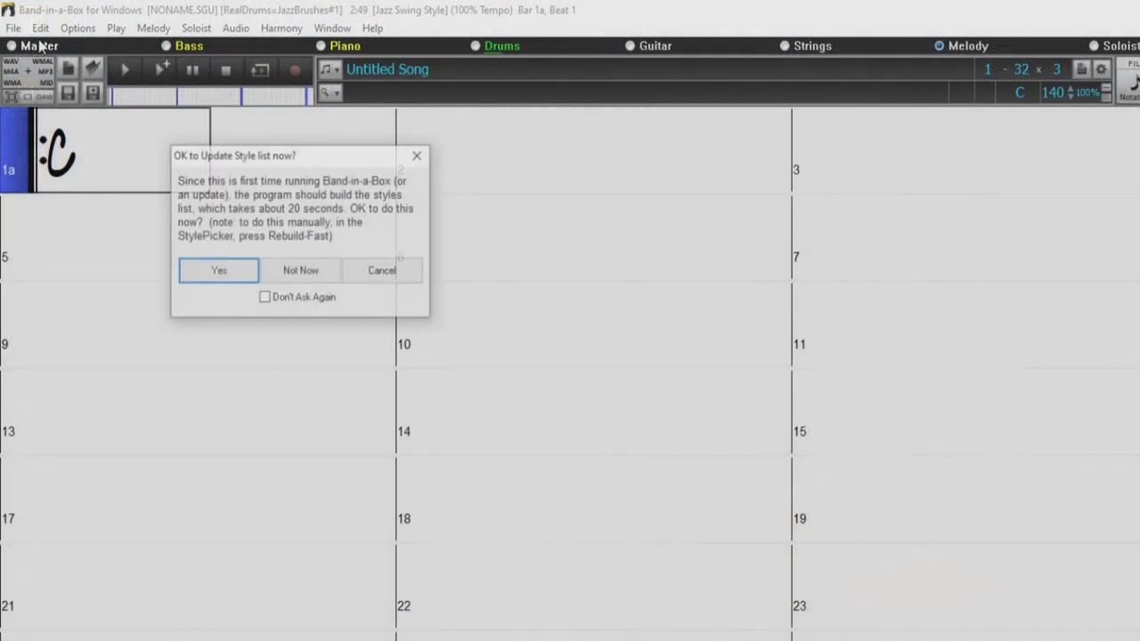
click(216, 273)
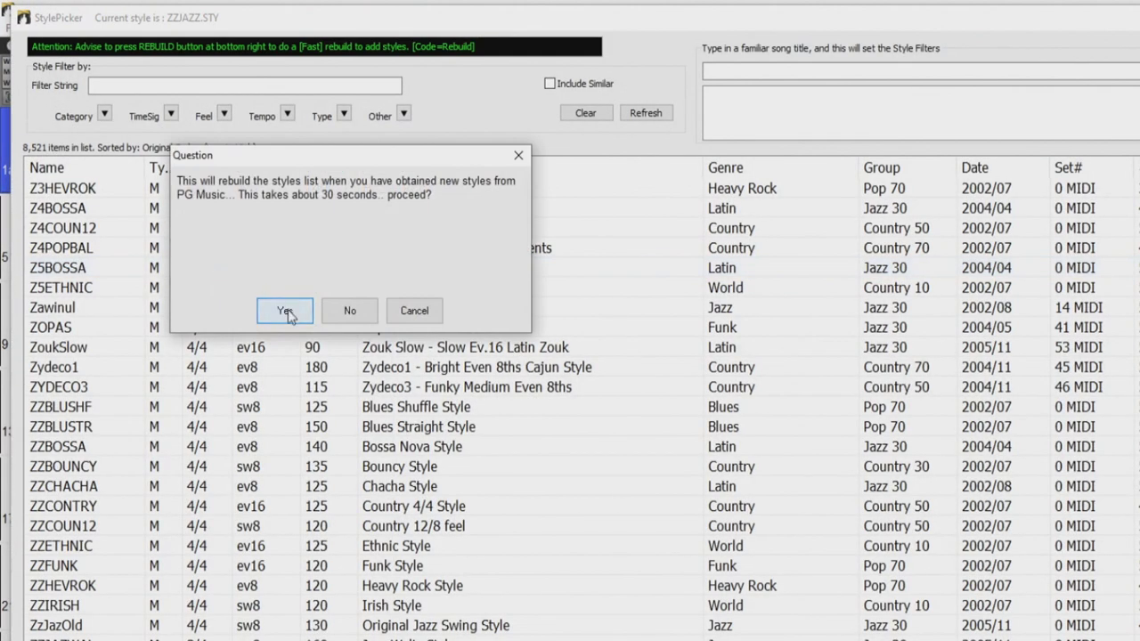
click(285, 311)
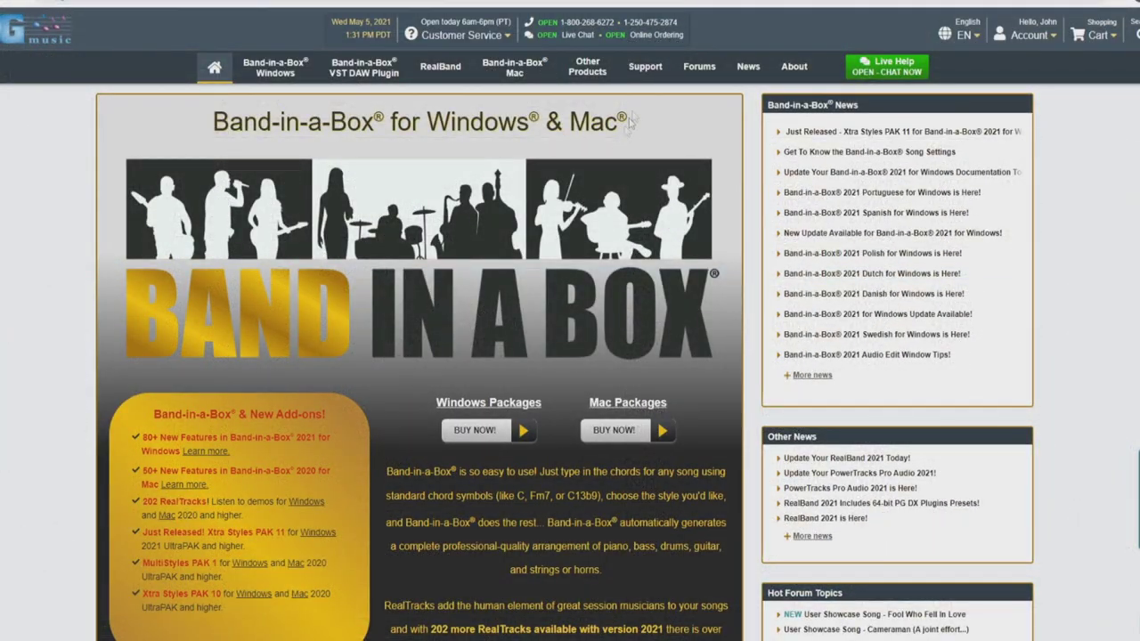
Step: Look through the PG Music website's Windows video tutorials and the User Showcase forum threads
click(647, 76)
click(702, 112)
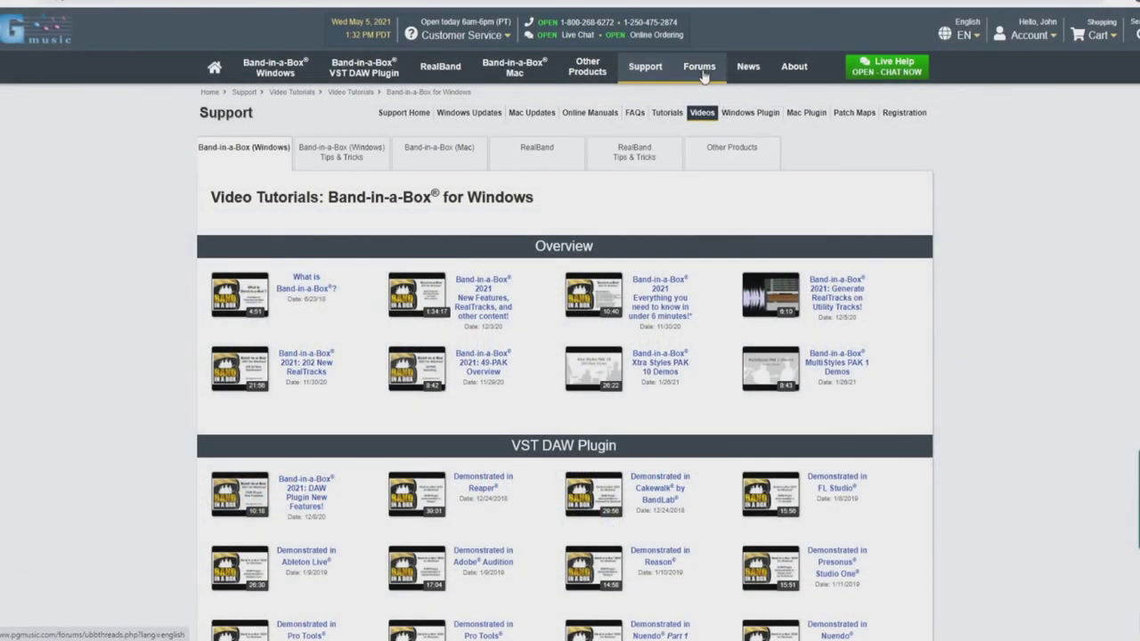
click(702, 71)
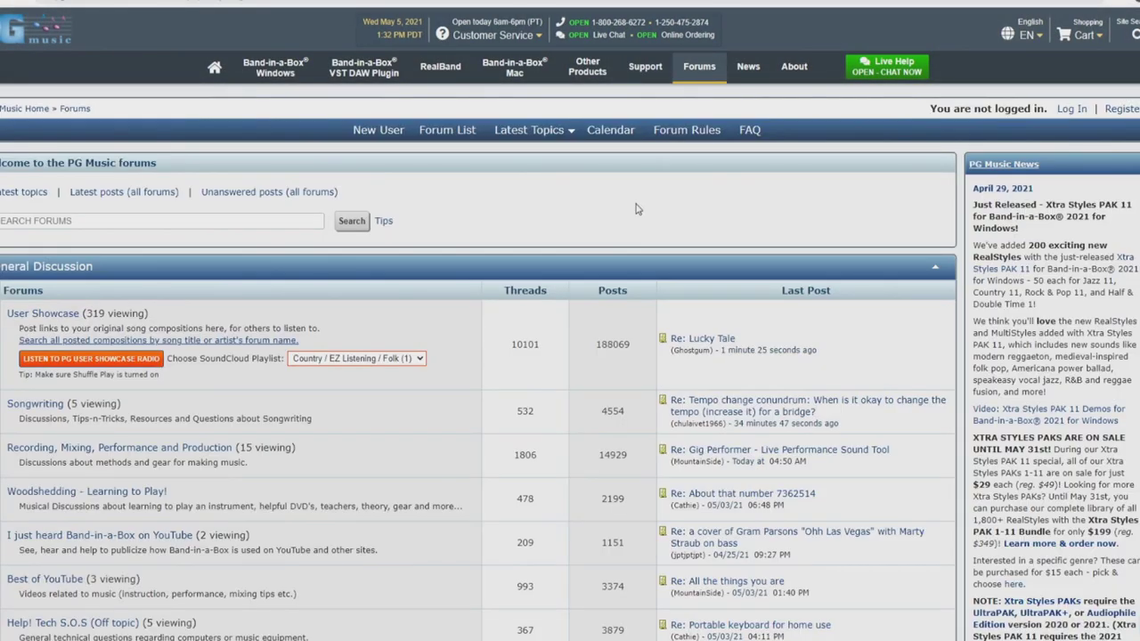
click(72, 312)
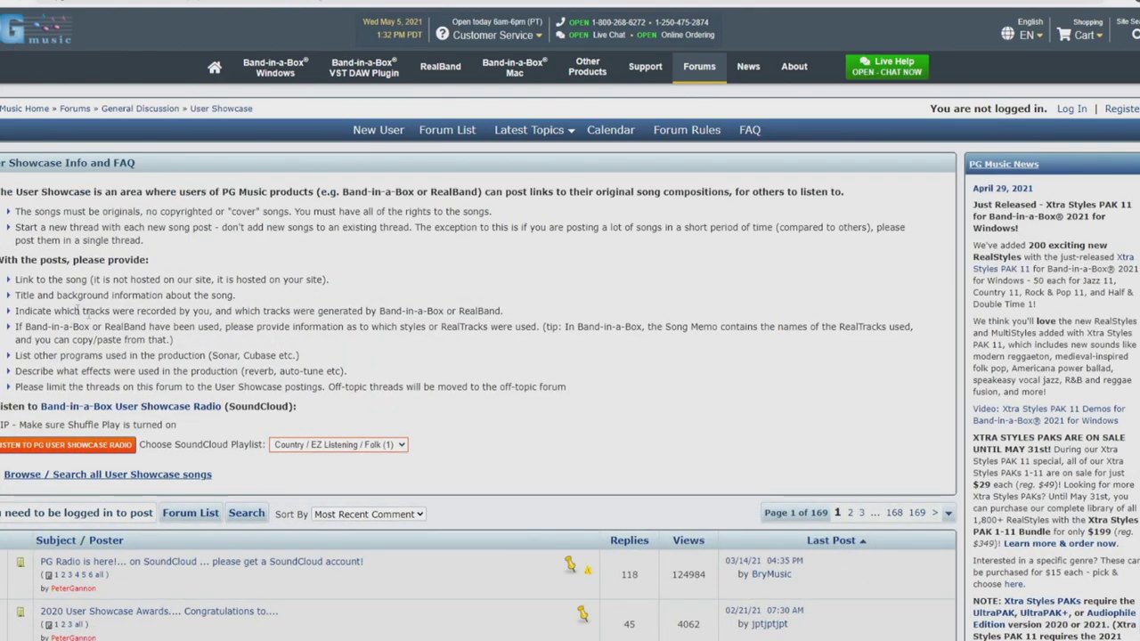
scroll(348, 307, down, 5)
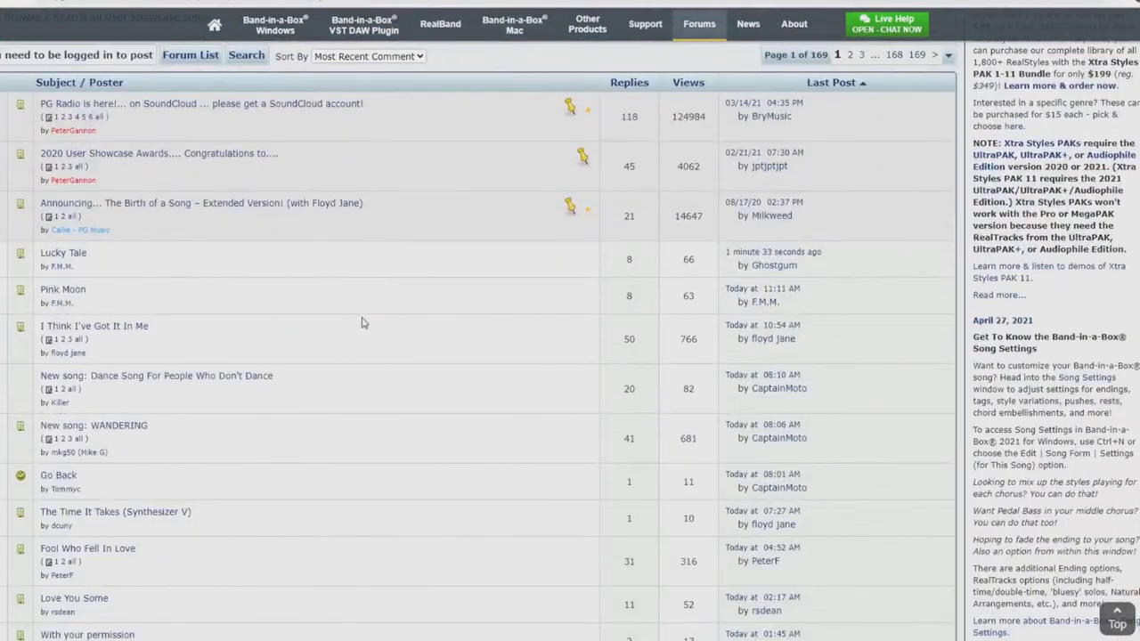